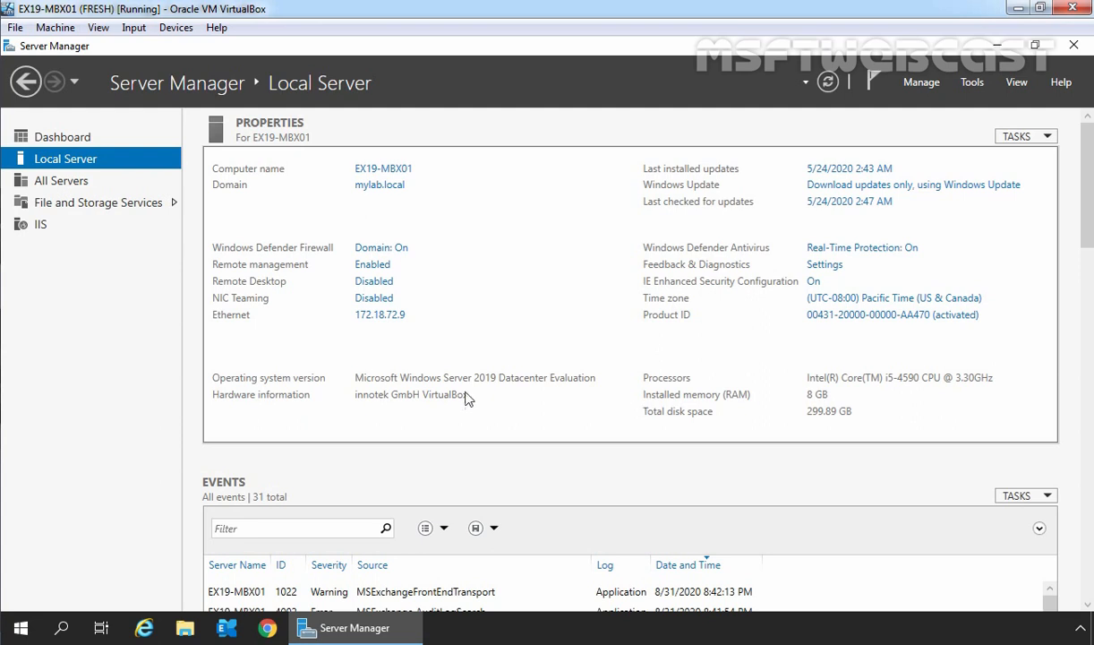
pyautogui.click(145, 629)
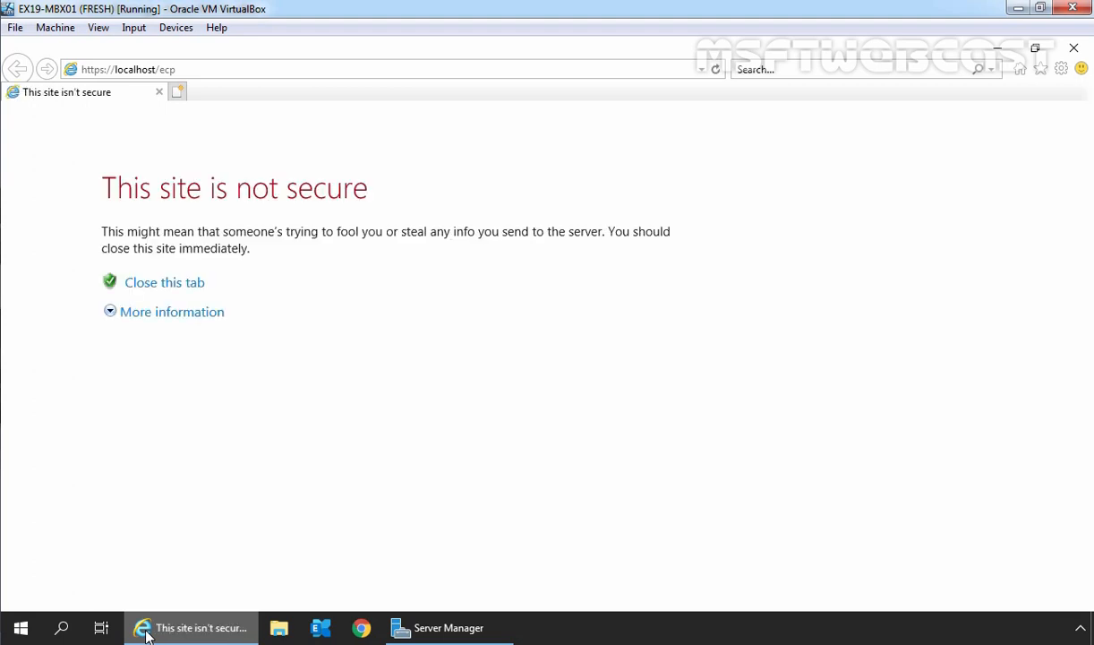
pyautogui.click(170, 314)
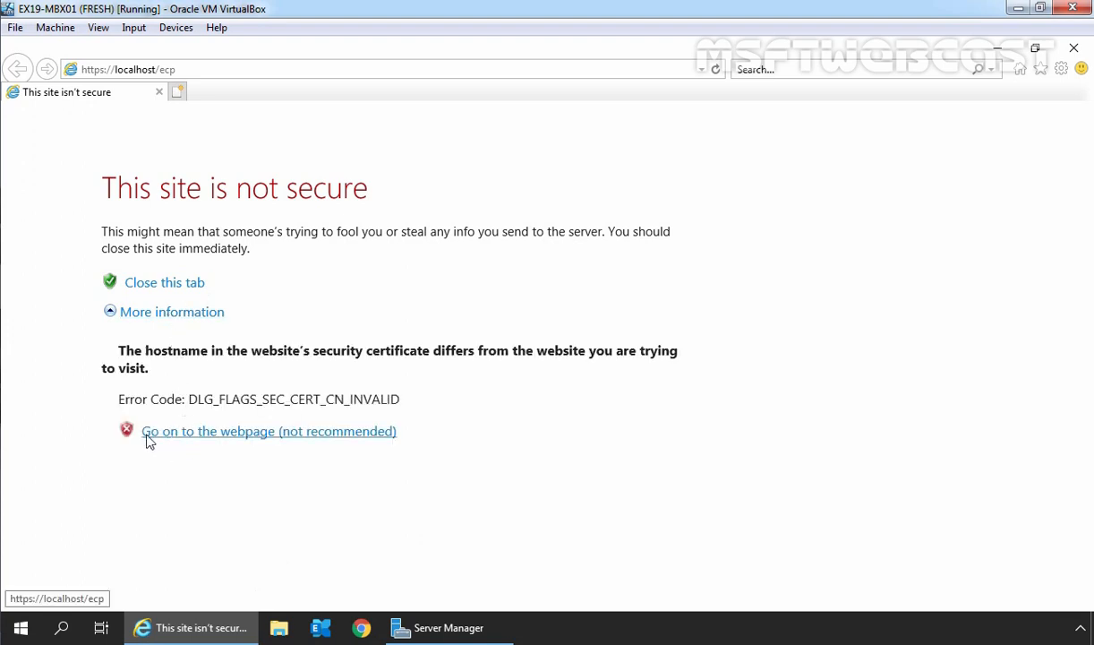
pyautogui.click(222, 431)
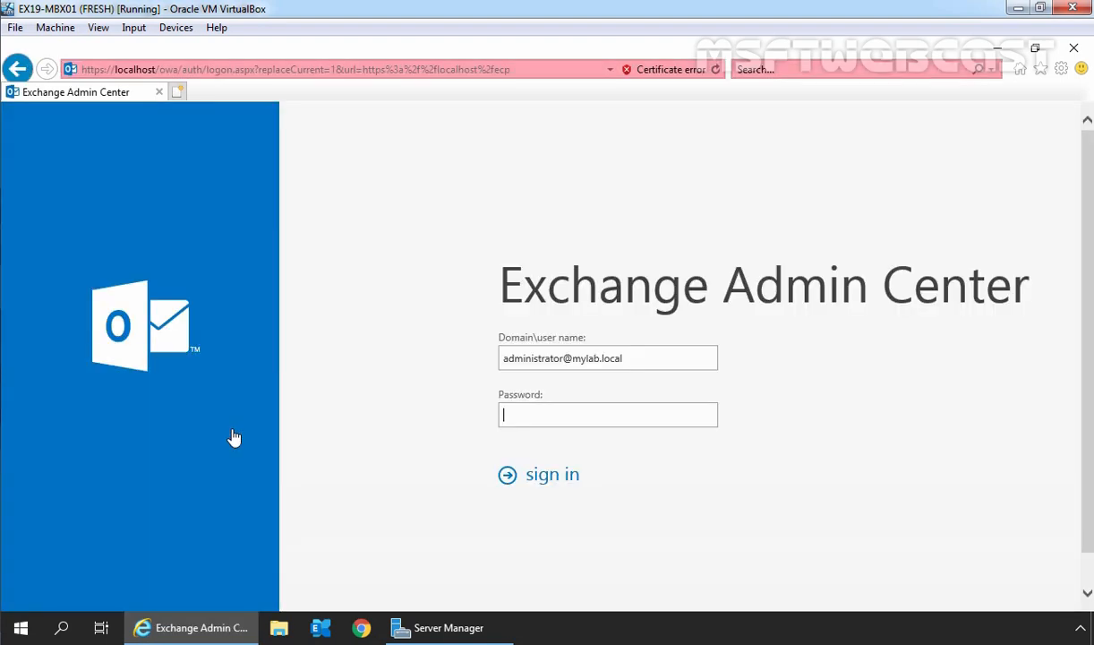
pyautogui.click(540, 477)
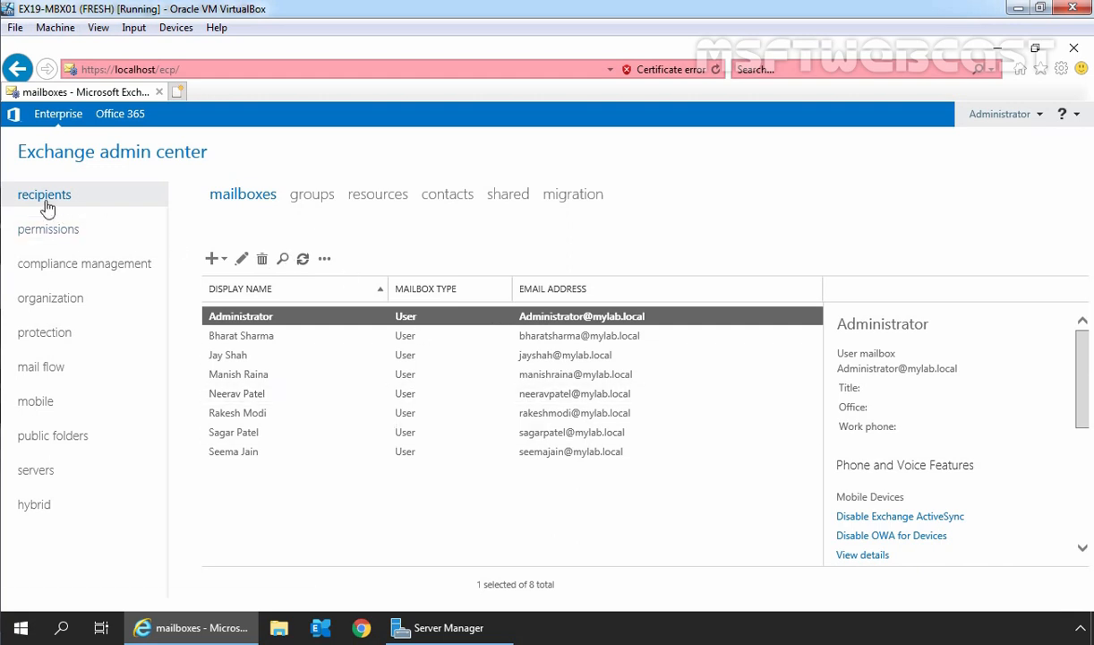
# Go to recipient groups and start a new Security group from the + menu
pyautogui.click(312, 195)
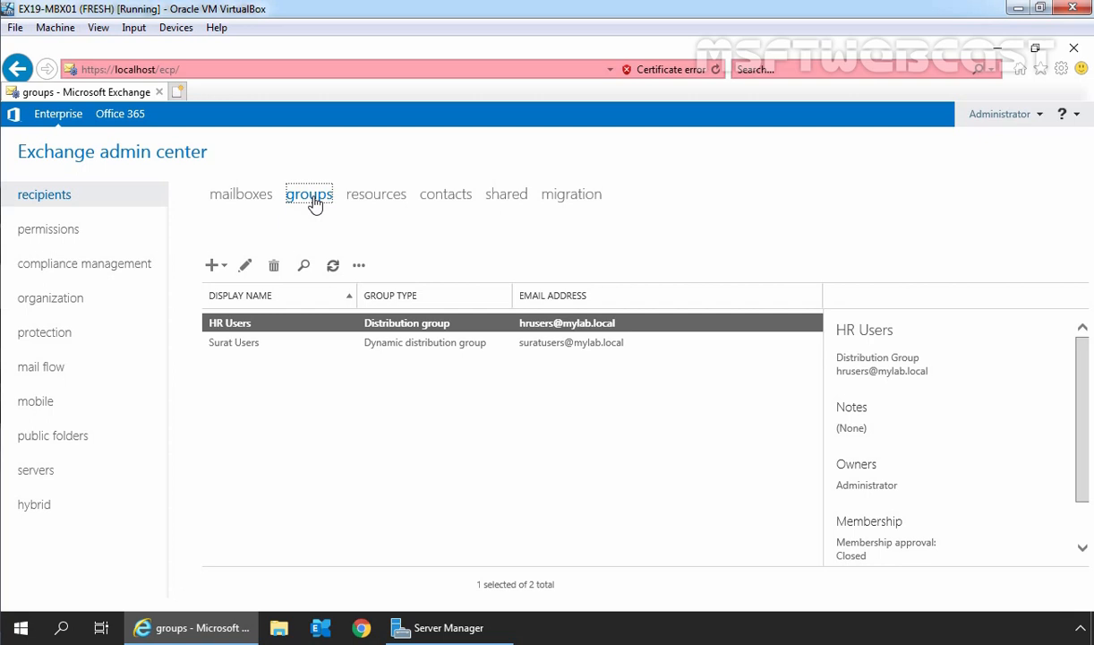
pyautogui.click(216, 266)
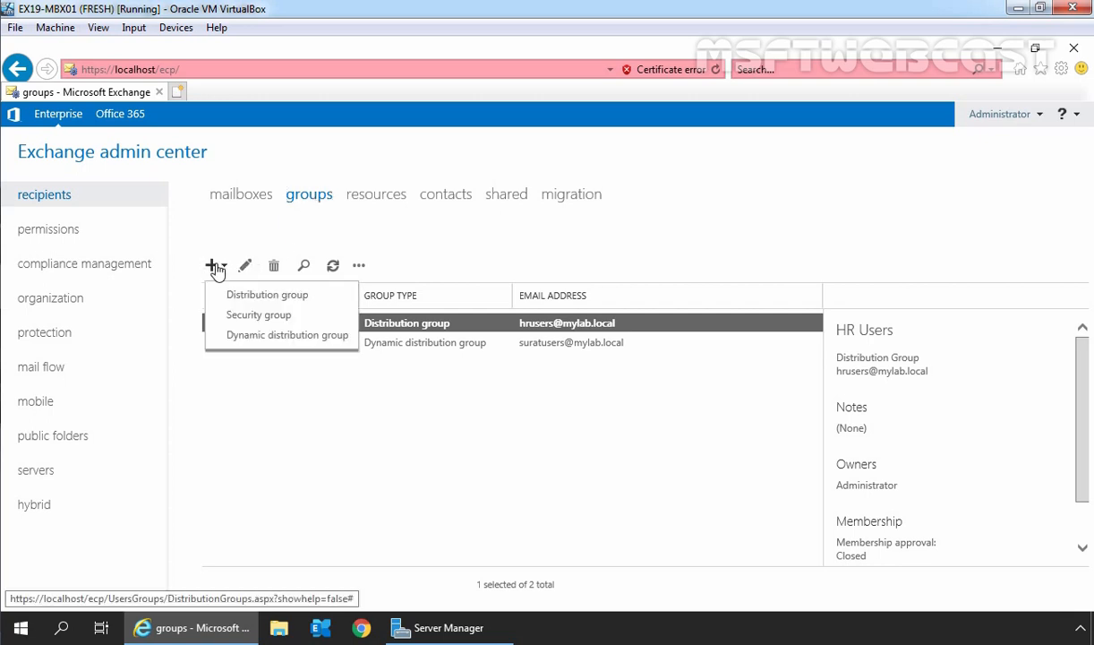
# Name the group IT Support, alias itsupport, notes IT Support Team, stored in SURAT-BO/IT-SUPPORT
pyautogui.click(259, 314)
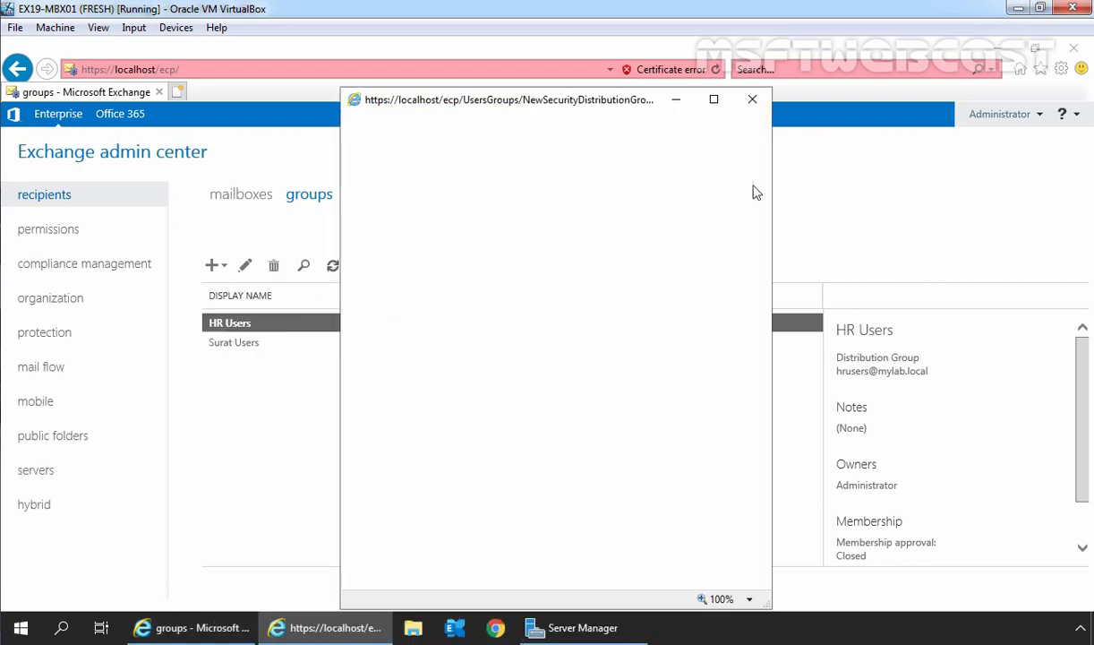
pyautogui.click(713, 99)
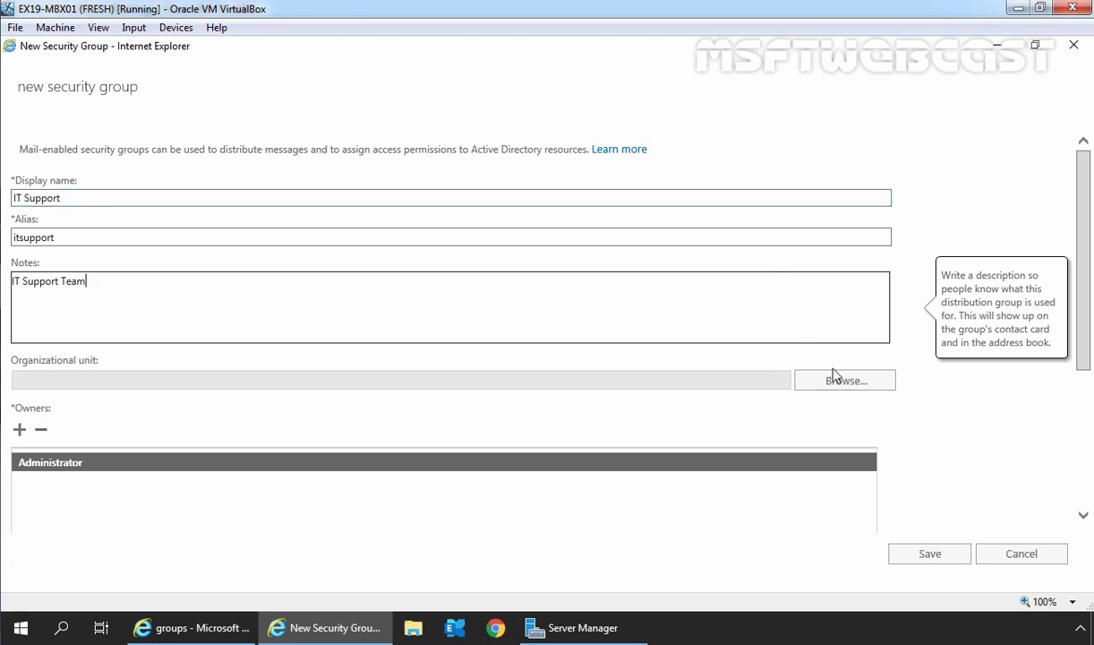
pyautogui.click(846, 381)
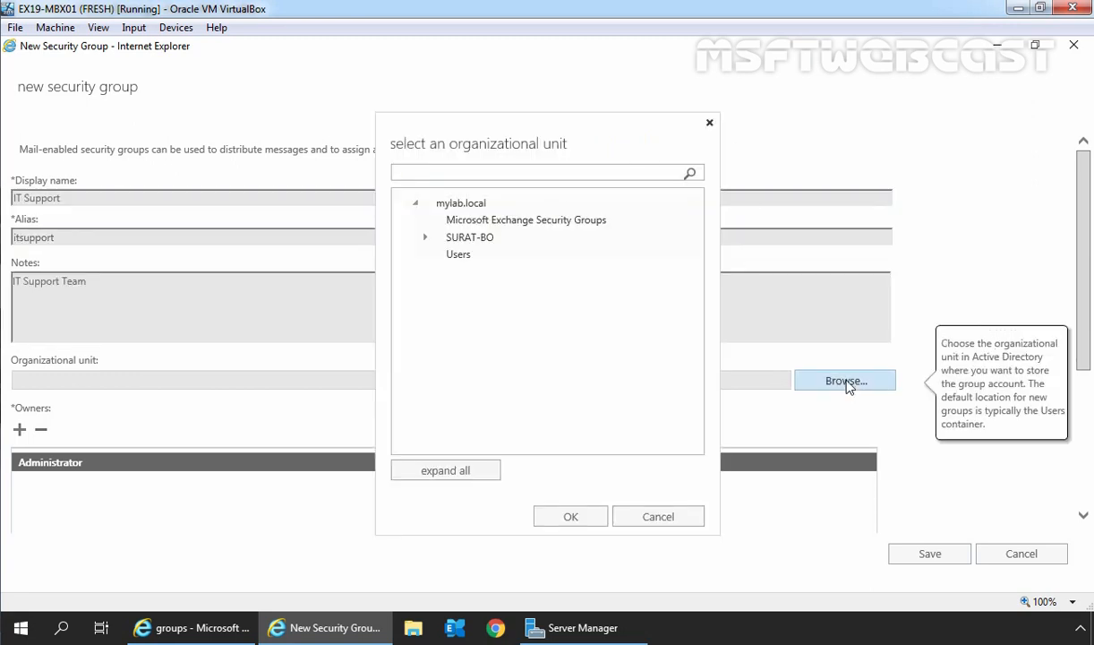
pyautogui.click(425, 237)
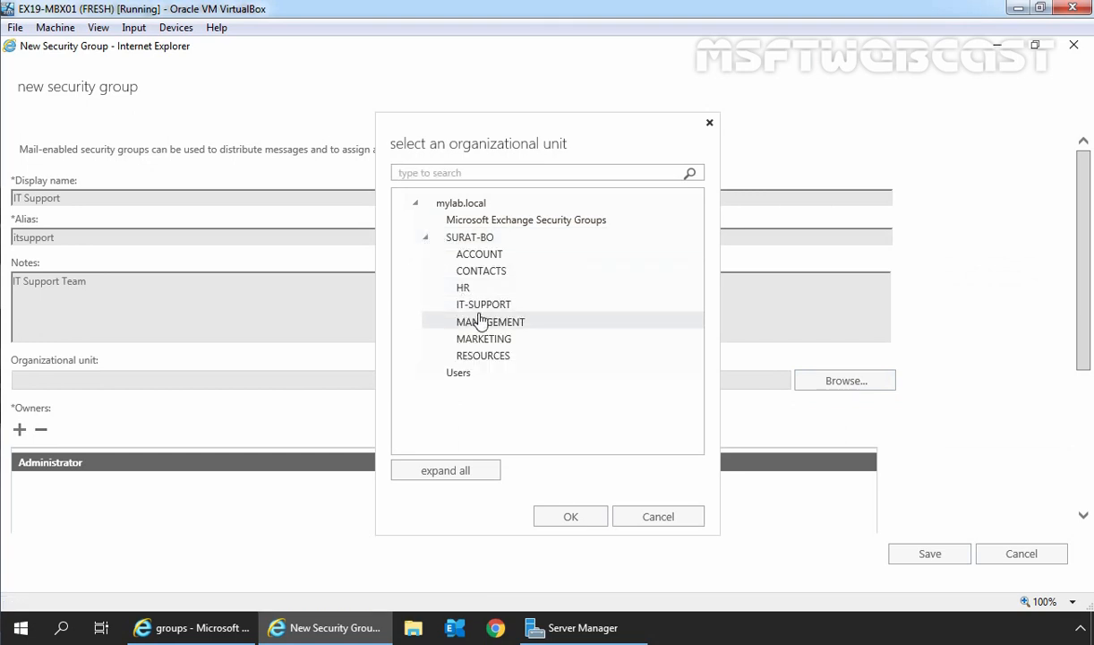
pyautogui.click(482, 305)
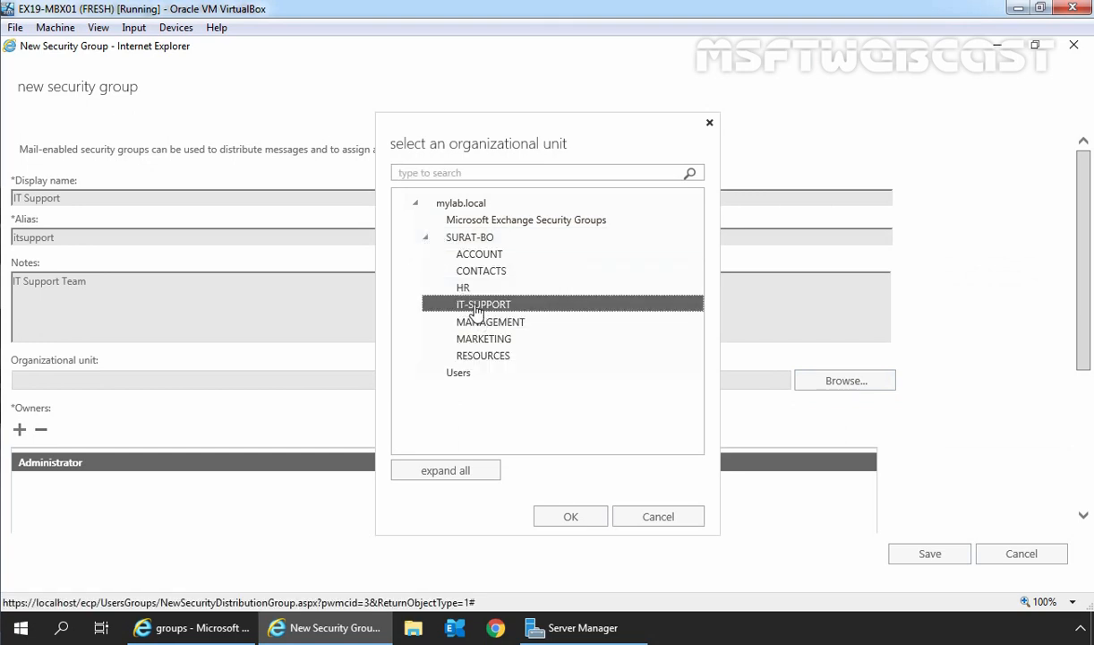
pyautogui.click(574, 518)
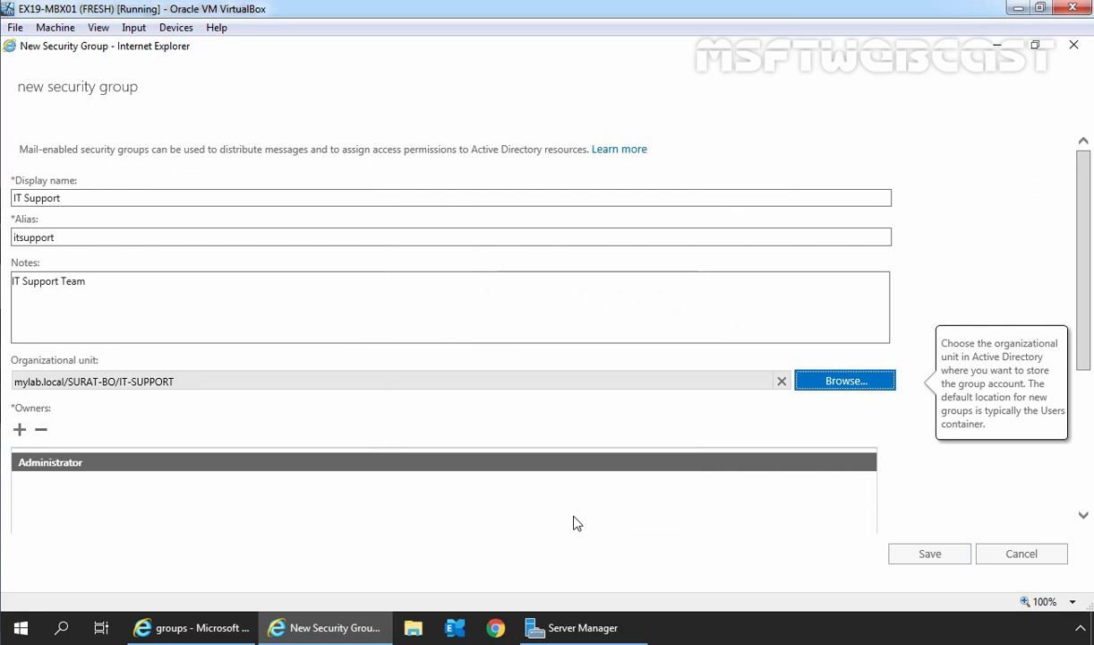
pyautogui.scroll(-3, 577, 523)
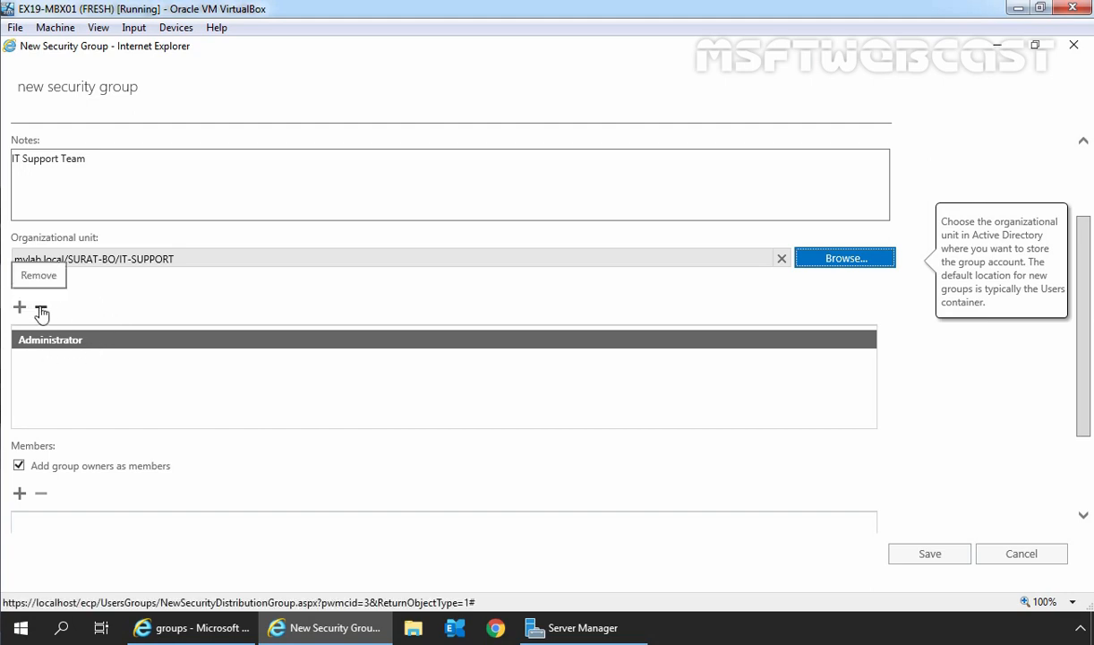
pyautogui.scroll(-2, 171, 387)
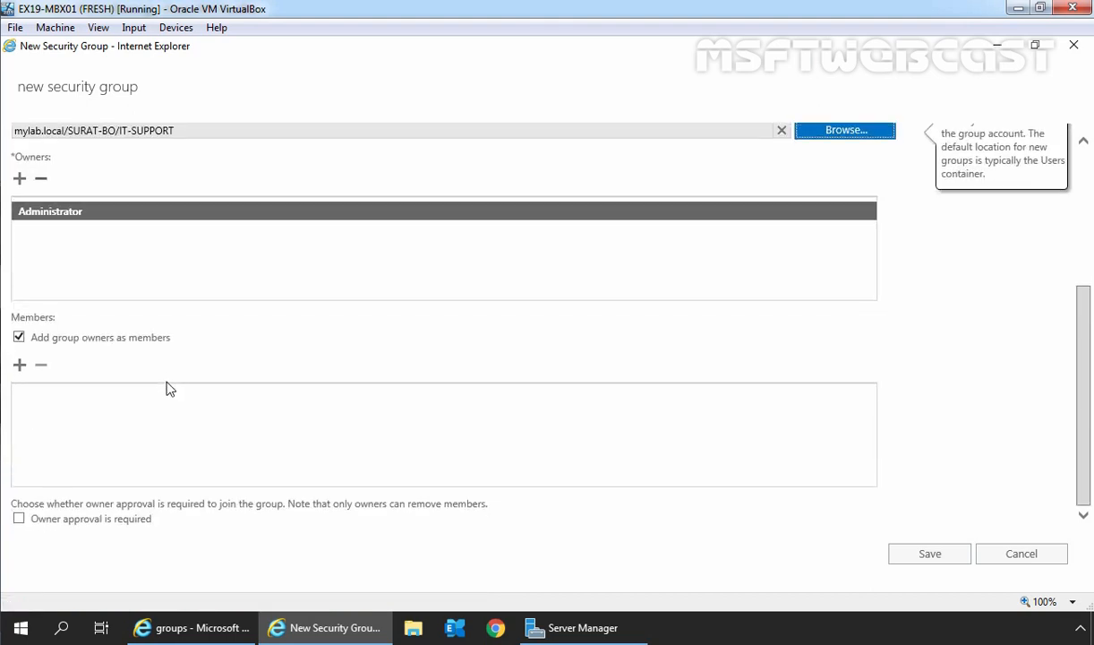
pyautogui.click(20, 365)
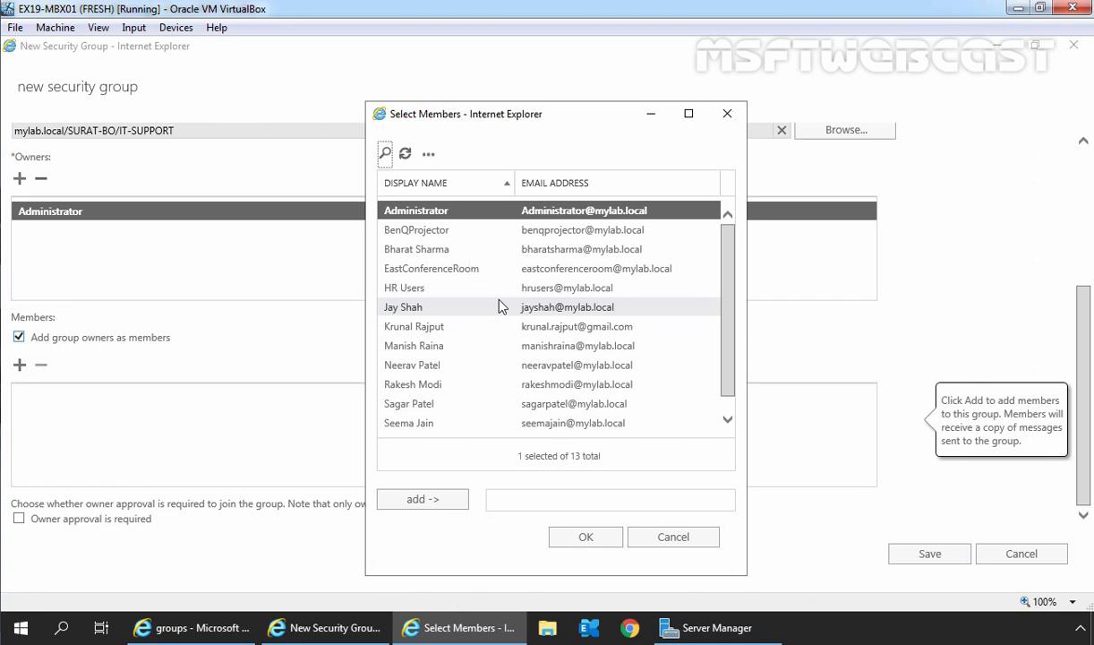
pyautogui.click(417, 347)
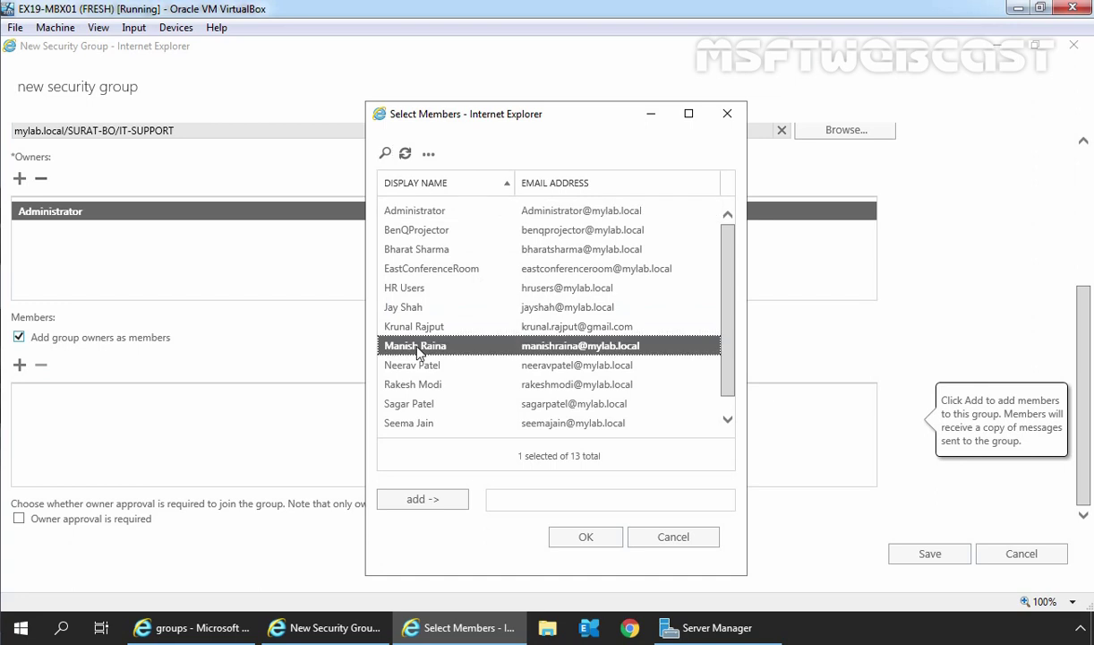
pyautogui.click(422, 498)
pyautogui.click(409, 403)
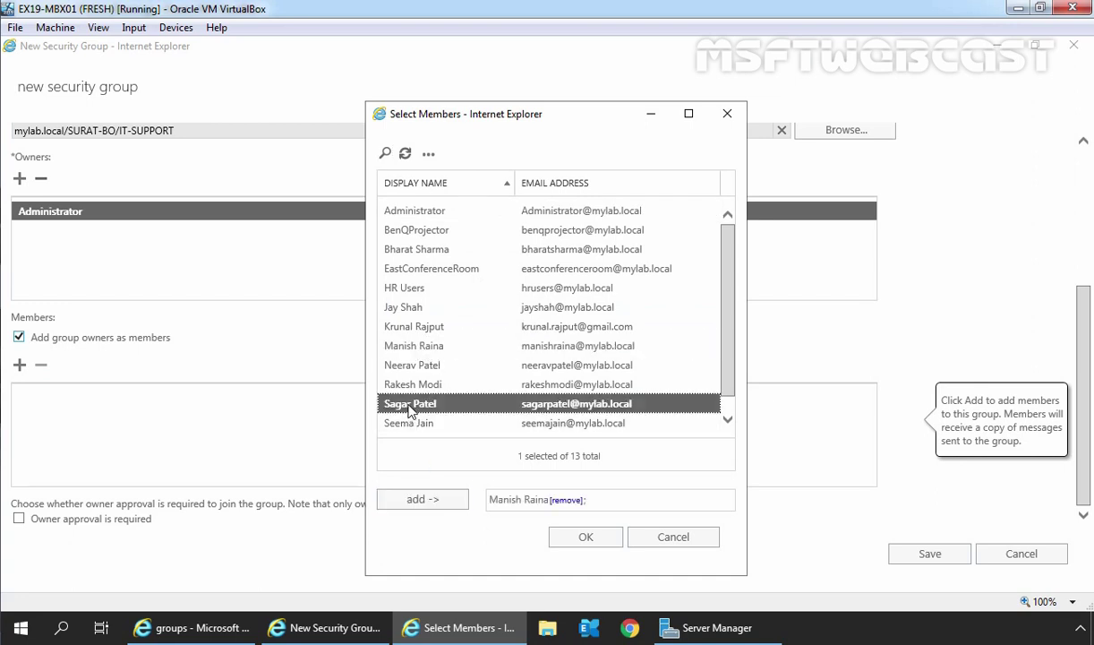
pyautogui.click(424, 503)
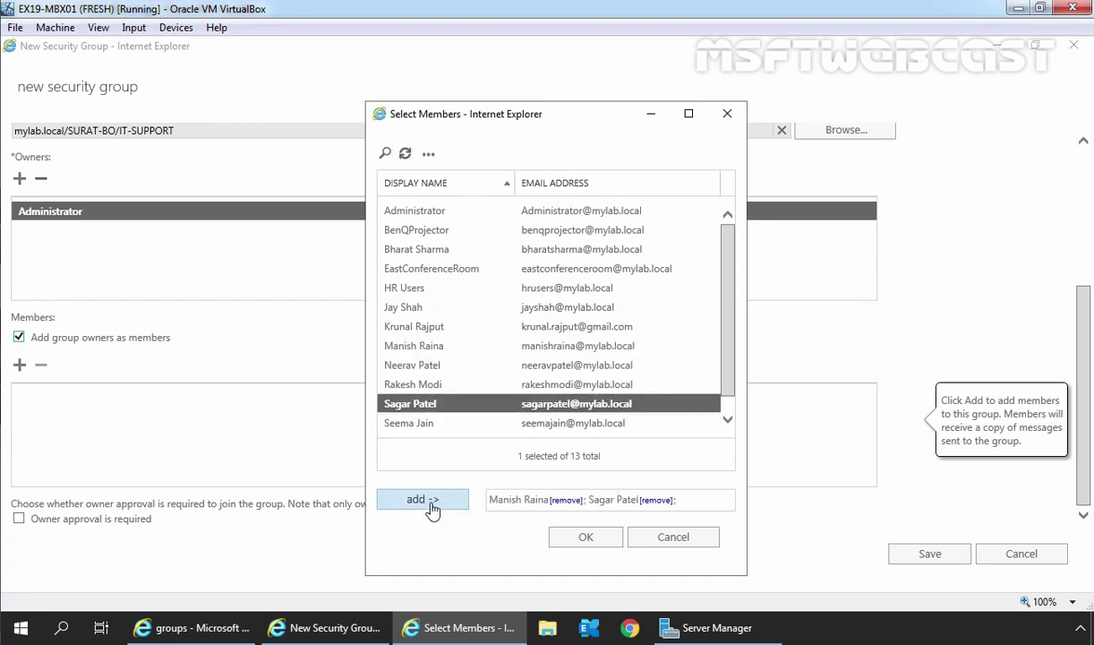
pyautogui.click(586, 537)
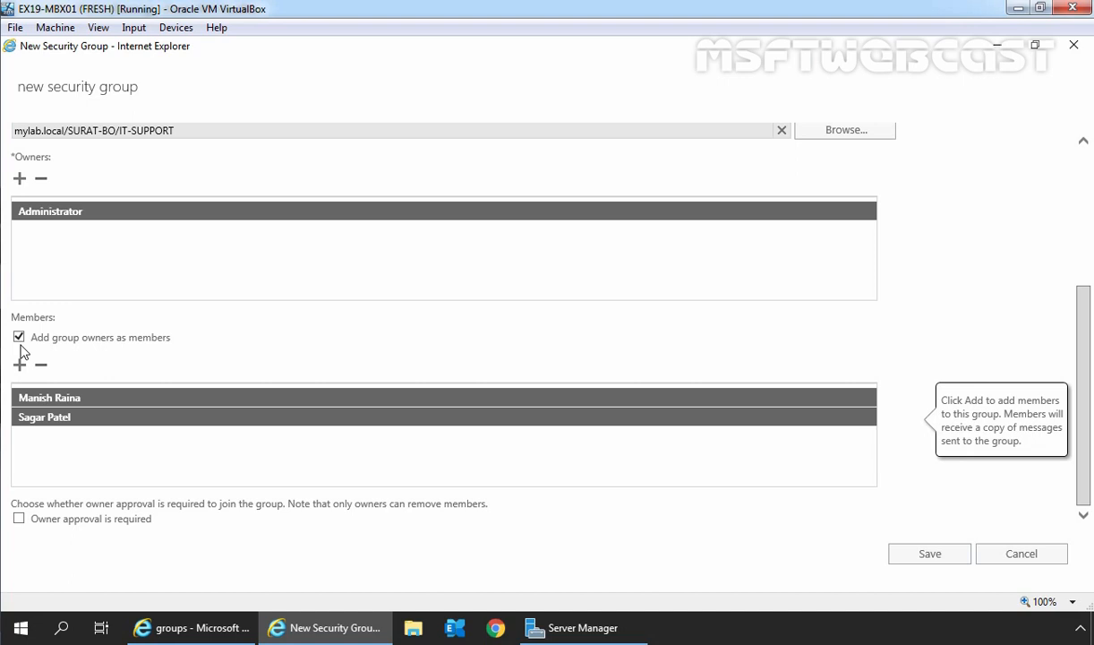
# Untick 'Add group owners as members' and save the IT Support security group
pyautogui.click(19, 337)
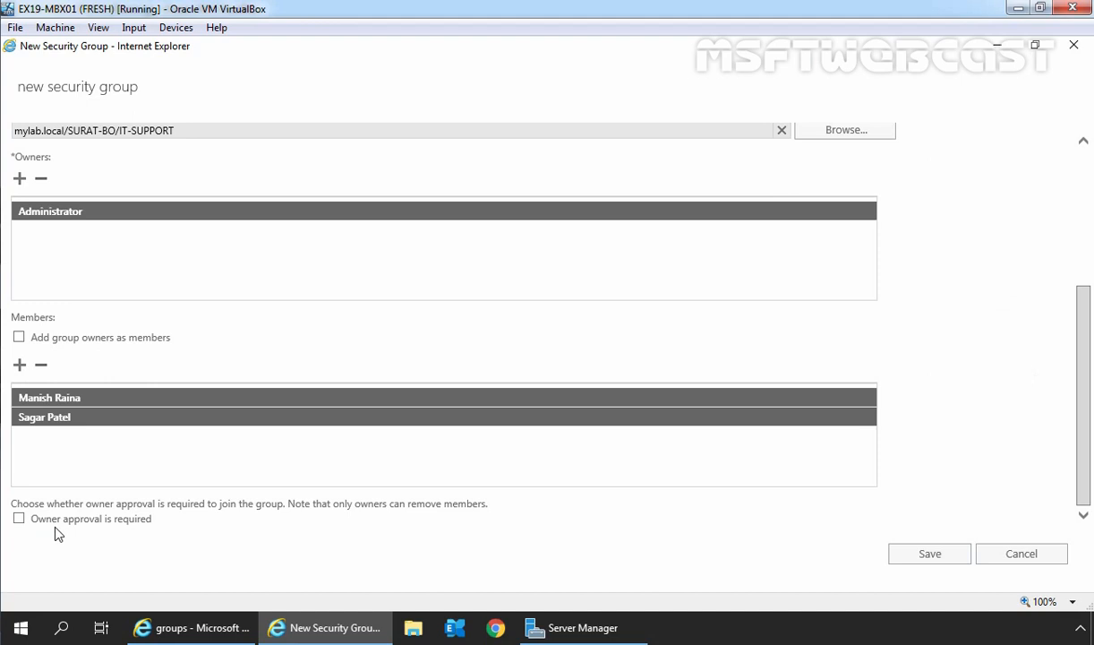
pyautogui.click(930, 554)
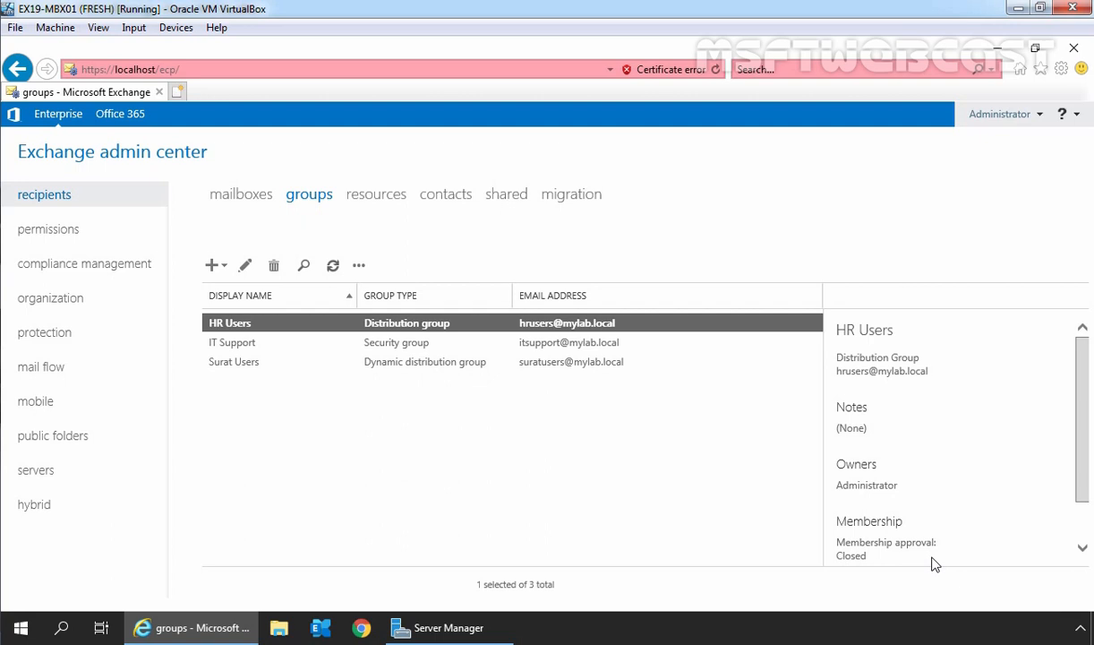
# Review the IT Support group's details, then bring Server Manager to the front
pyautogui.click(394, 343)
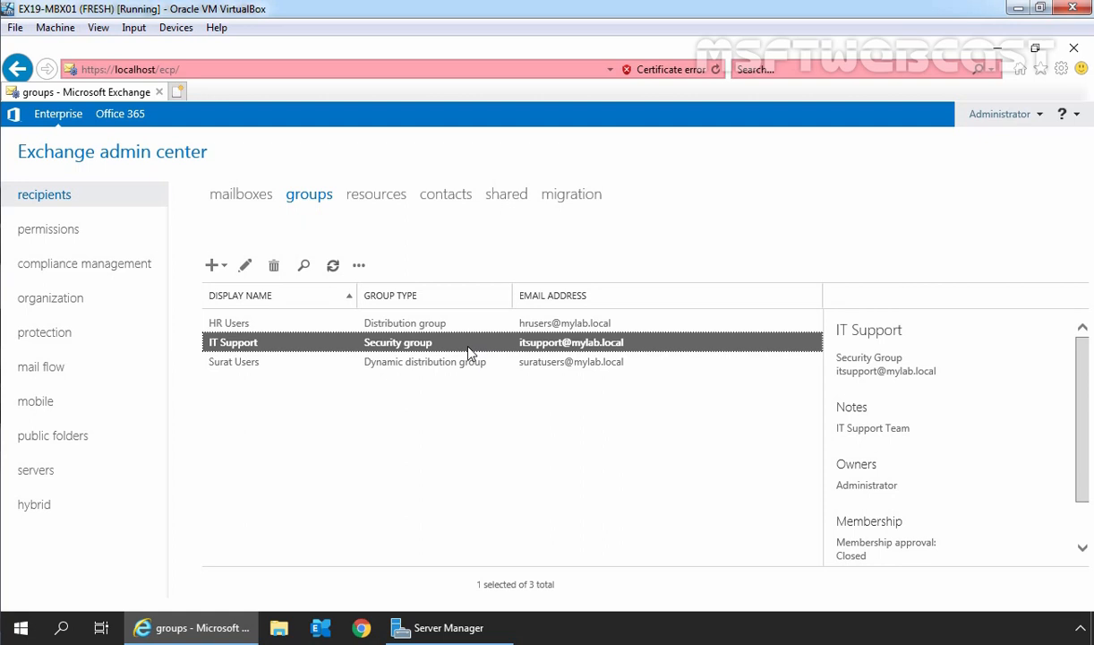
pyautogui.click(439, 627)
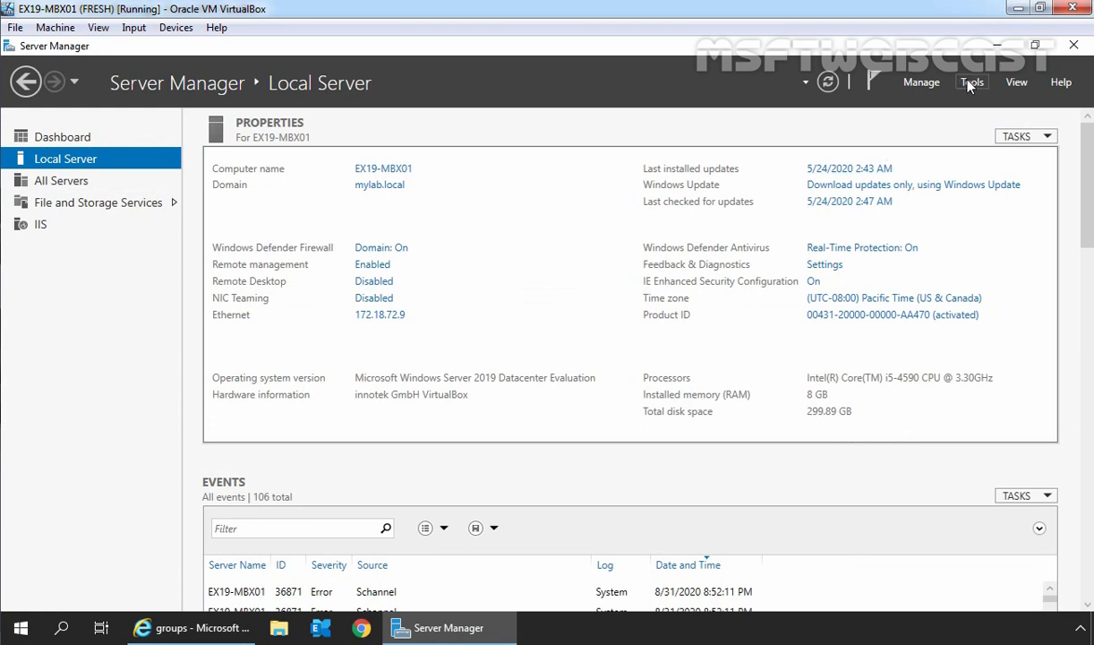
# Launch Active Directory Users and Computers from Server Manager's Tools menu
pyautogui.click(972, 82)
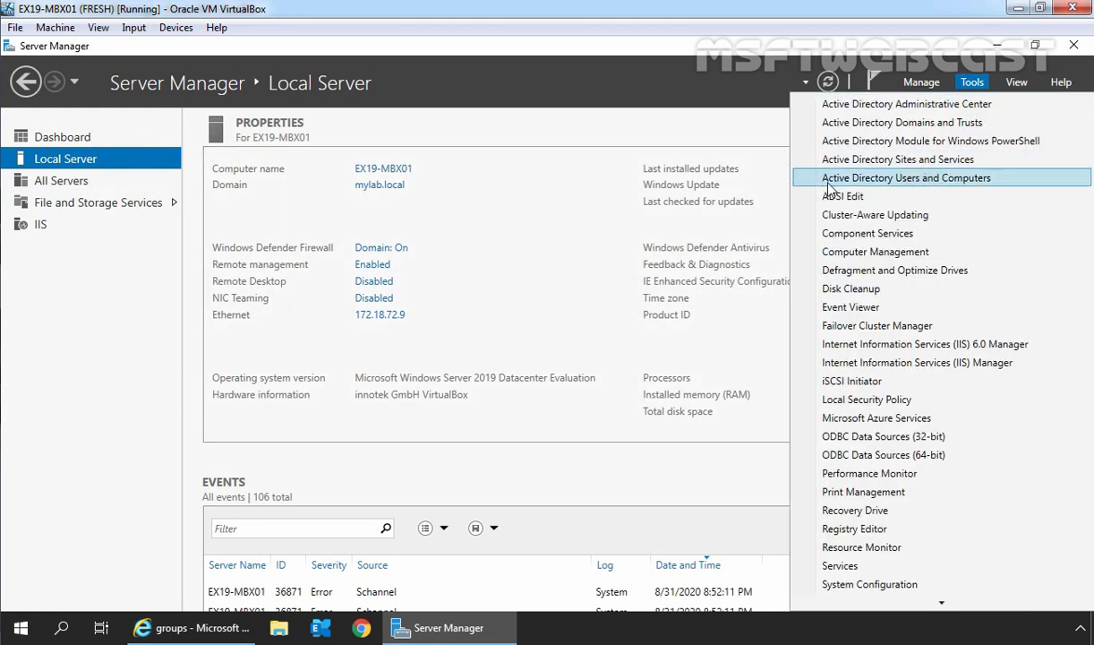
pyautogui.click(942, 178)
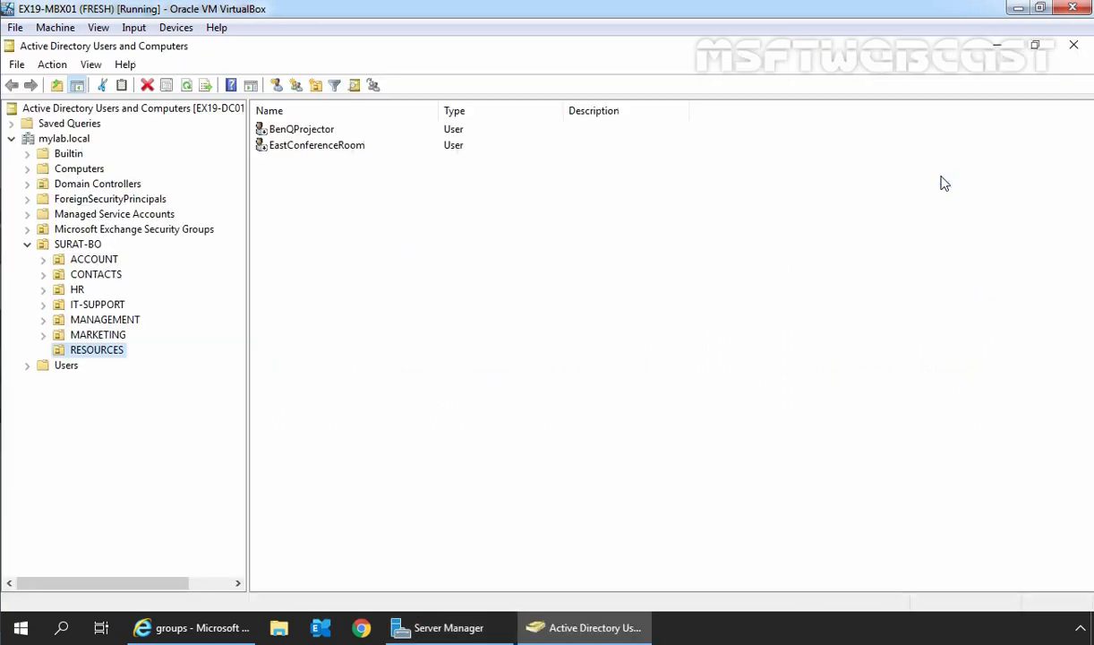
# Verify the IT Support group in the IT-SUPPORT unit lists both member users
pyautogui.click(97, 305)
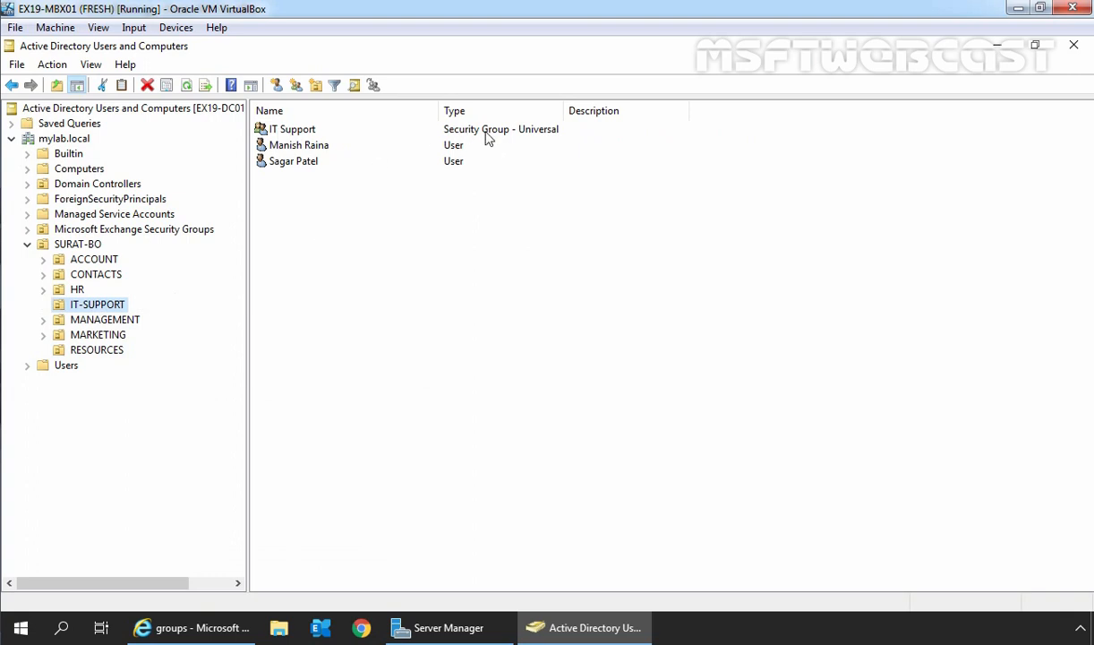
pyautogui.doubleClick(292, 129)
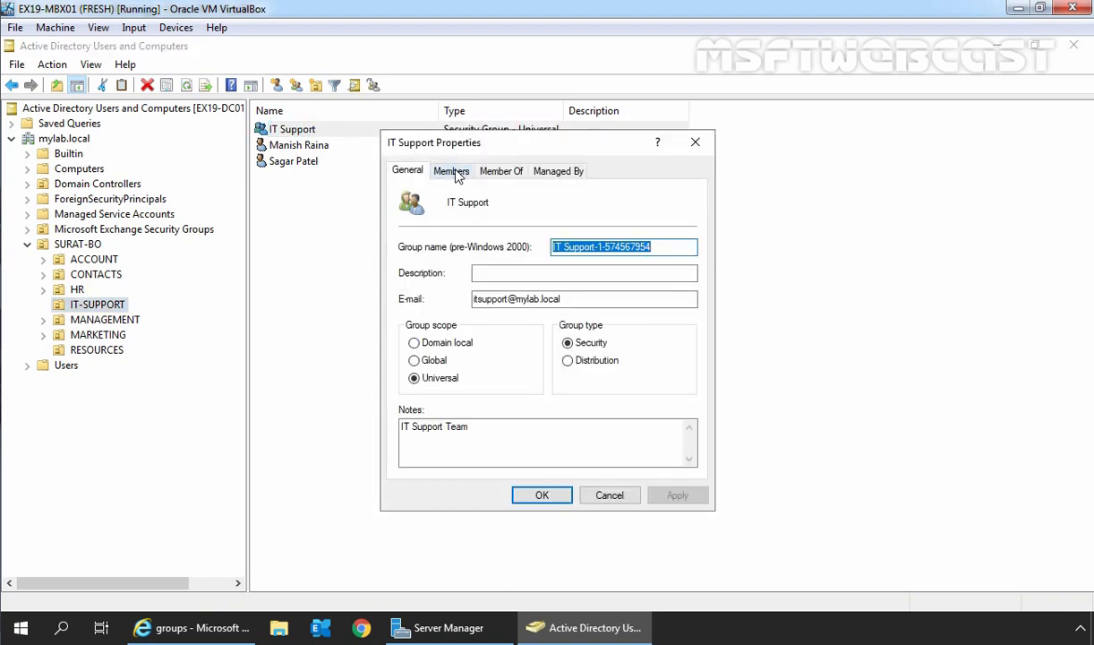
pyautogui.click(450, 170)
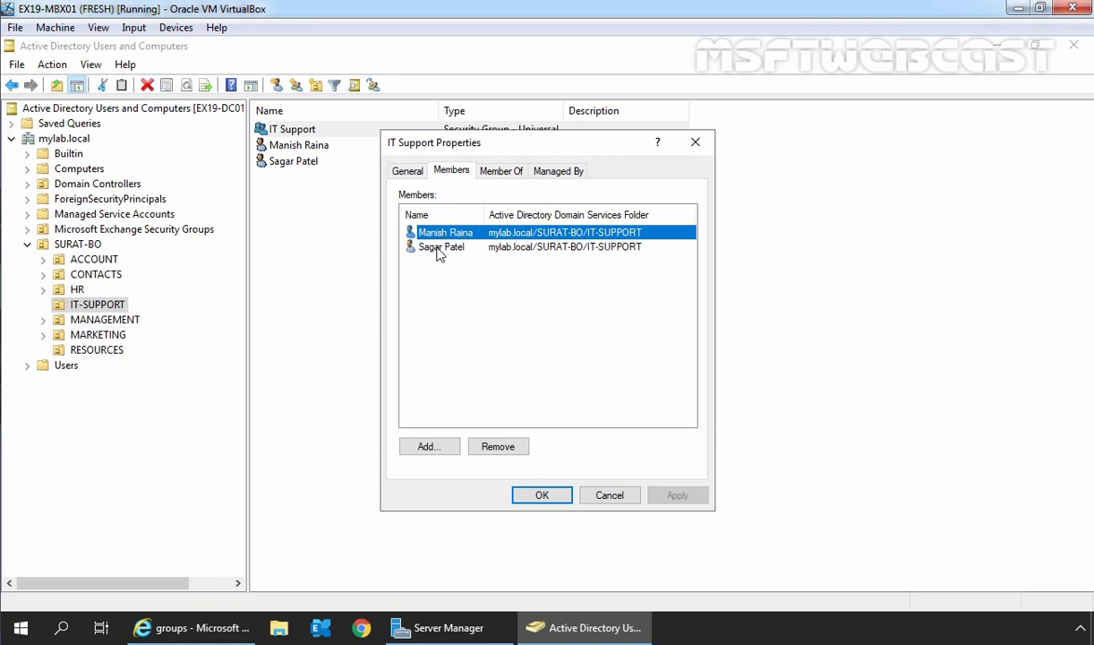
pyautogui.click(542, 495)
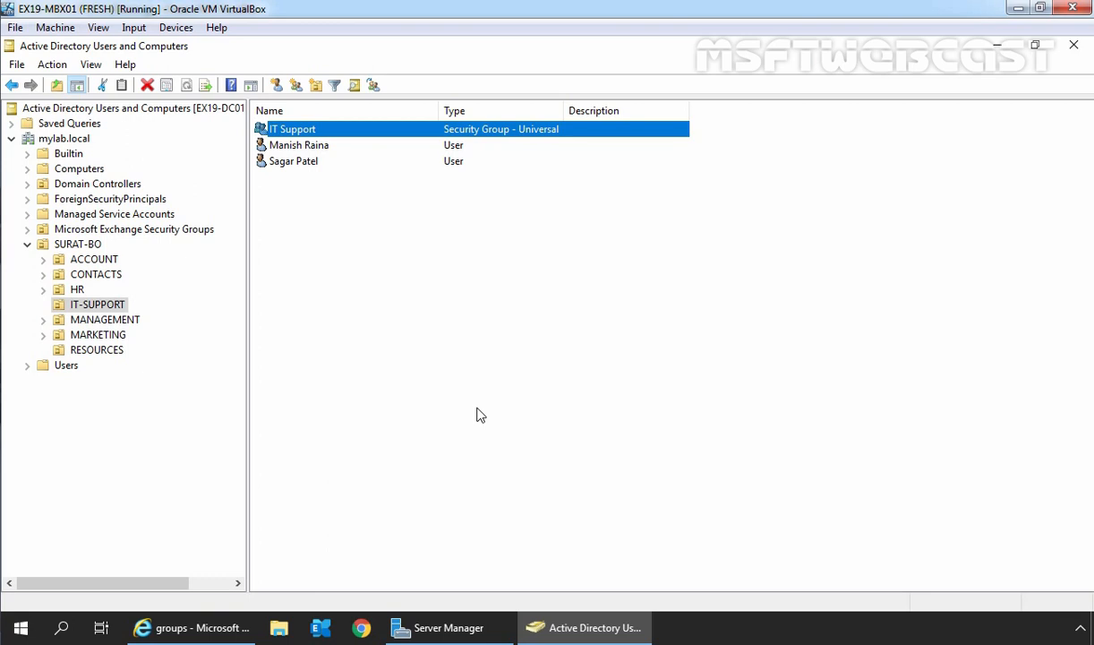
# Switch to the EX19-DC01 machine and show This PC in File Explorer
pyautogui.hotkey('alt', 'Tab')
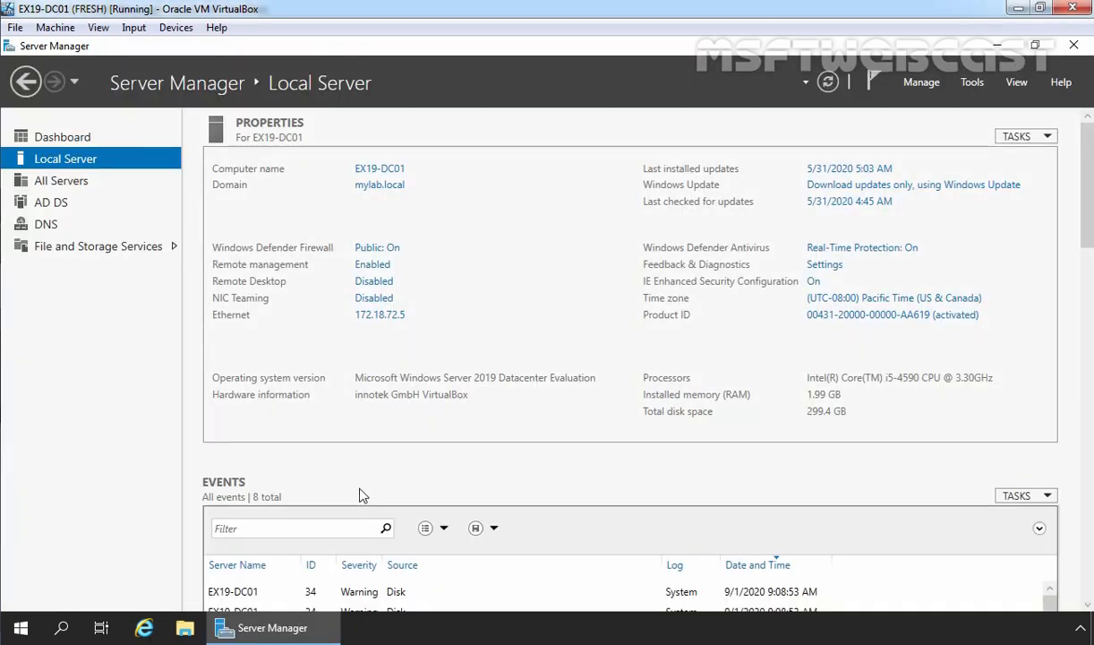
pyautogui.click(185, 627)
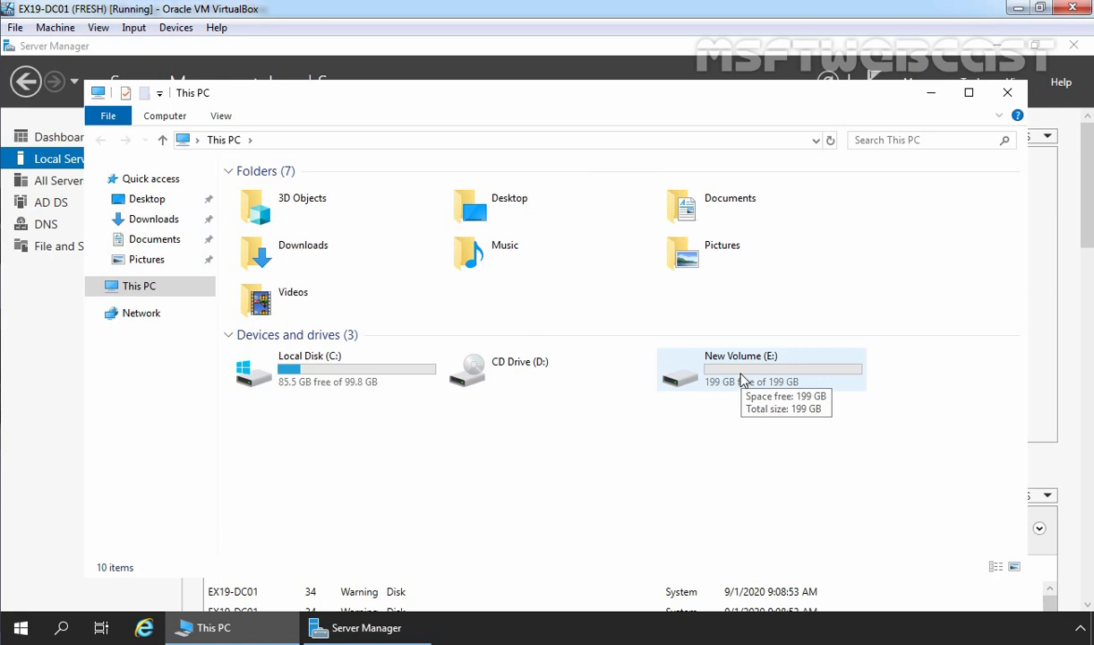
# Create a new folder named Support-Tools on drive E: and bring up its options
pyautogui.doubleClick(742, 380)
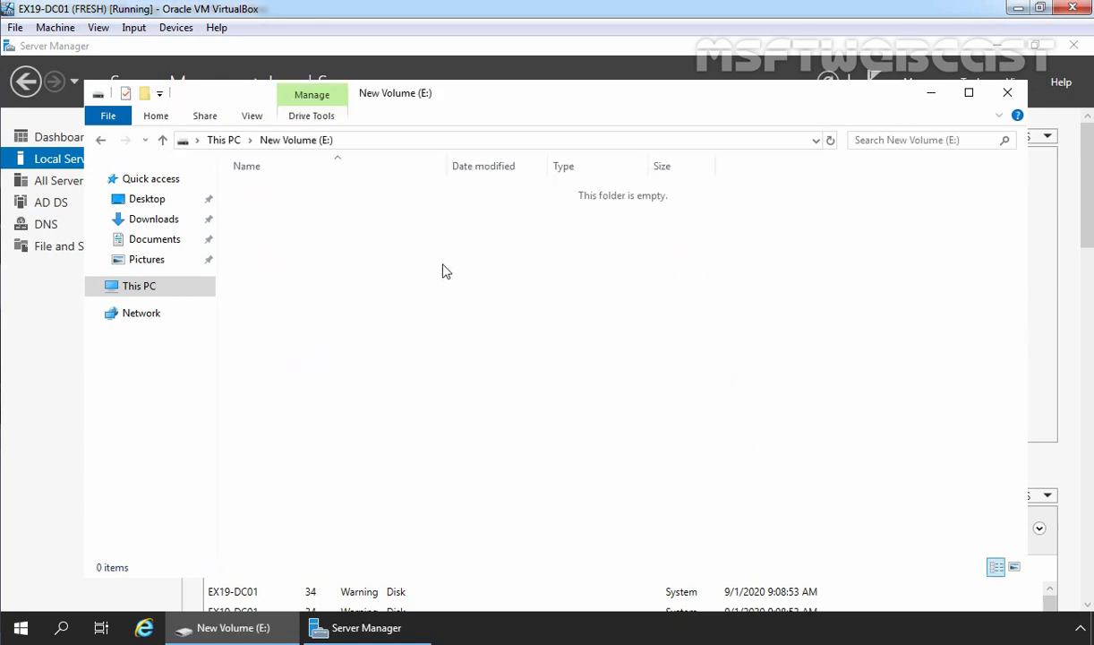
pyautogui.rightClick(447, 271)
pyautogui.click(680, 452)
pyautogui.write('Support-Tools')
pyautogui.press('Return')
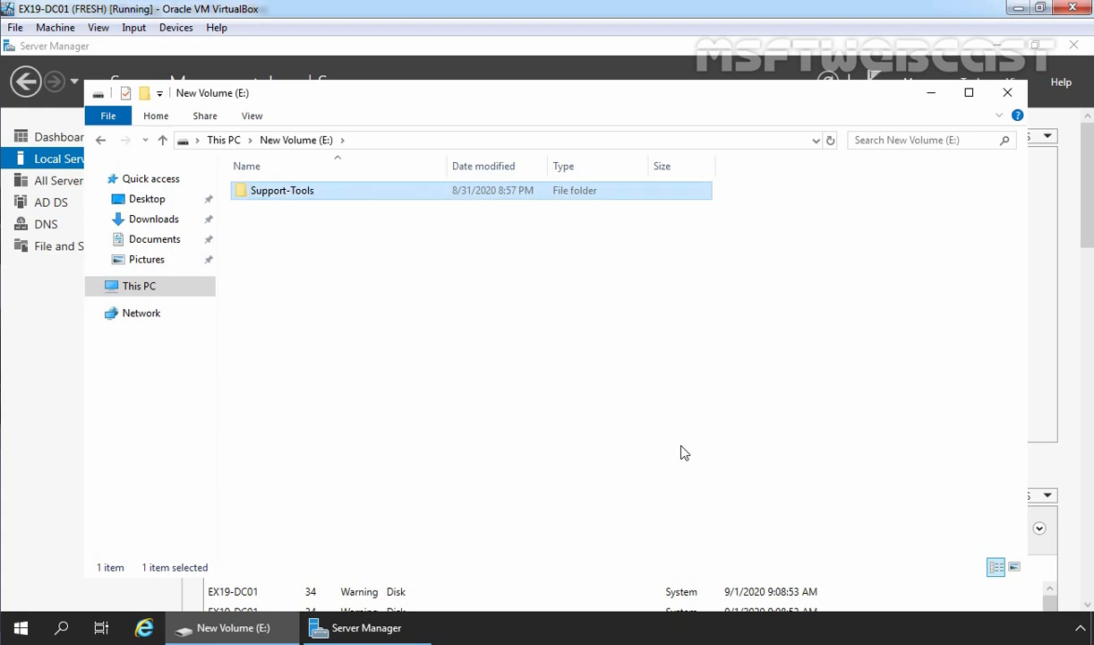
pyautogui.rightClick(280, 197)
# Enable Advanced Sharing on the Support-Tools folder from its properties
pyautogui.click(310, 463)
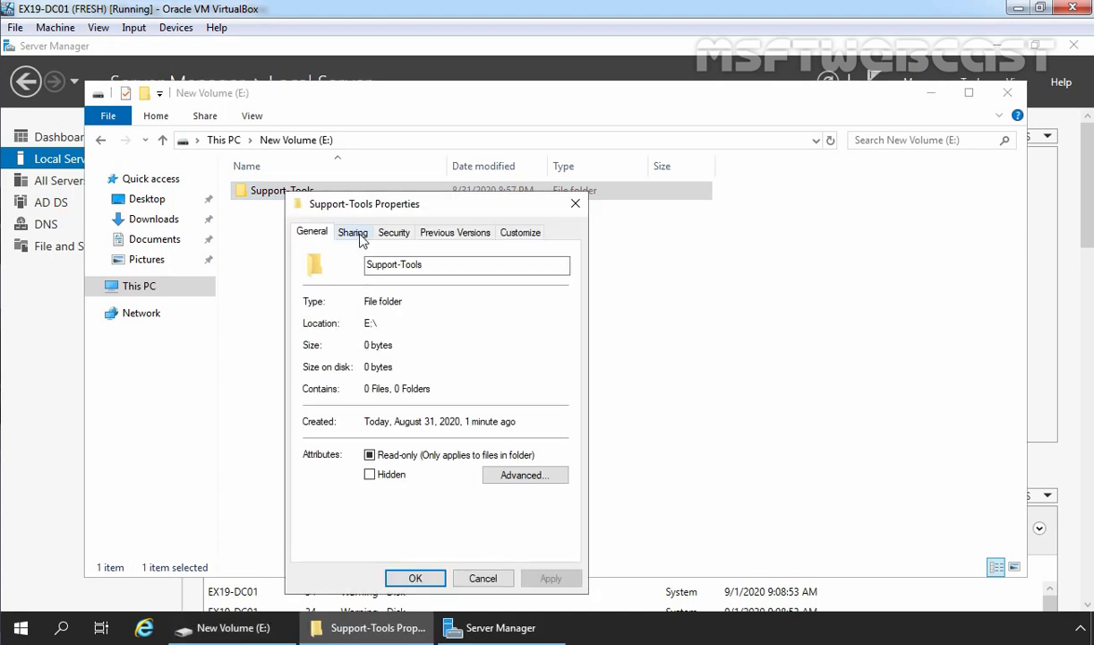
pyautogui.click(352, 233)
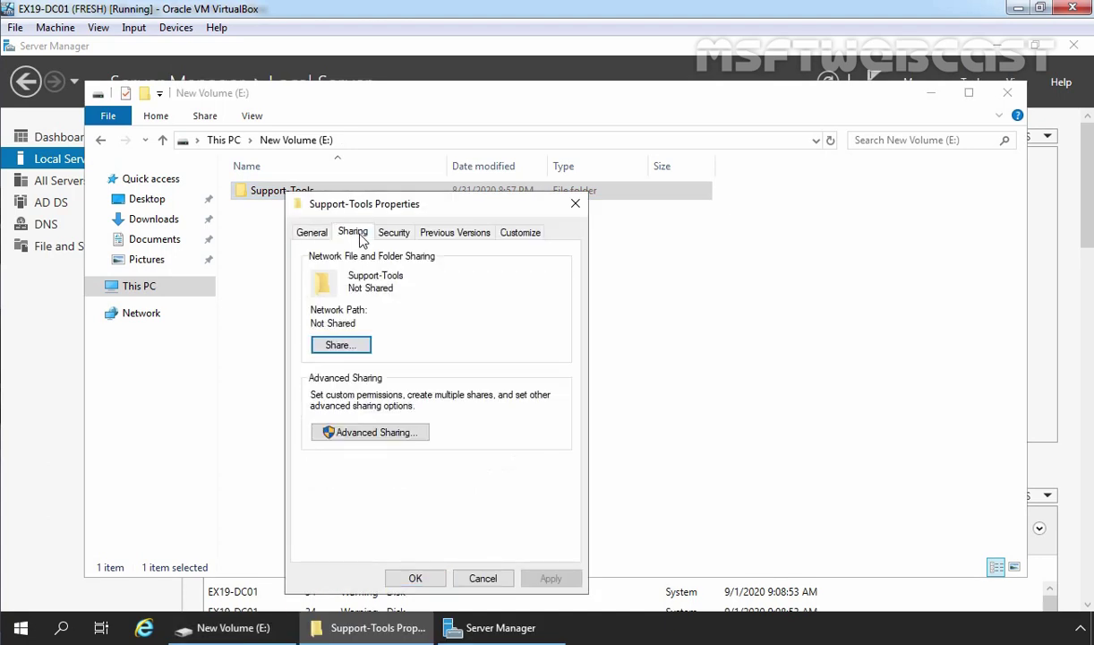
pyautogui.click(356, 436)
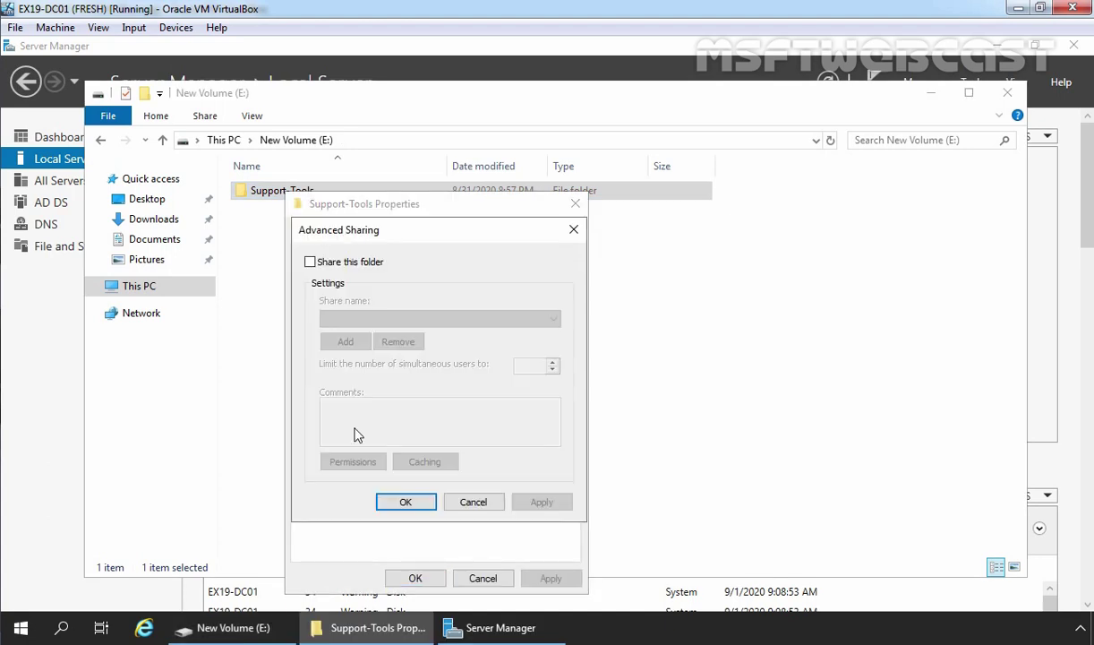
pyautogui.click(309, 263)
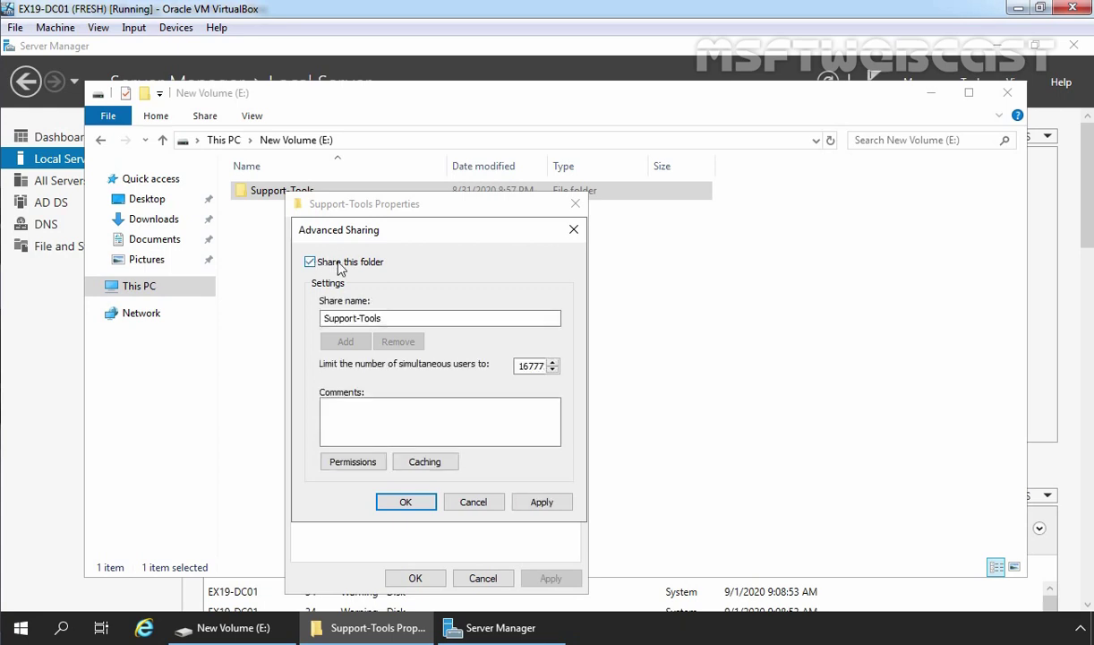
# Grant Everyone Change and Read on the share and confirm the sharing settings
pyautogui.click(352, 462)
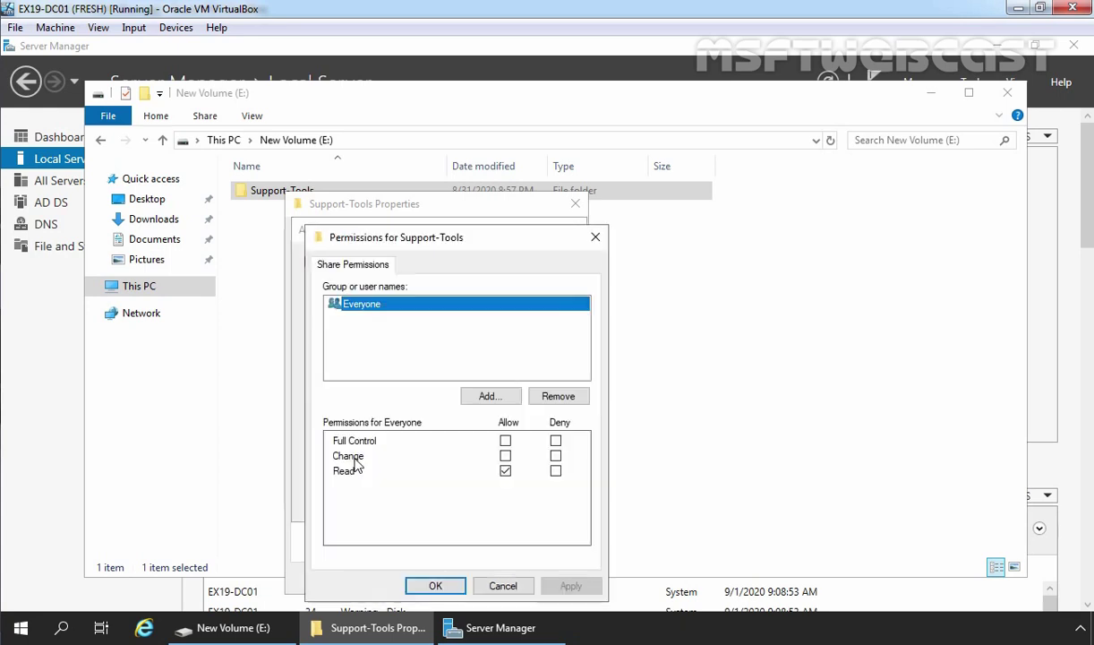
pyautogui.click(505, 456)
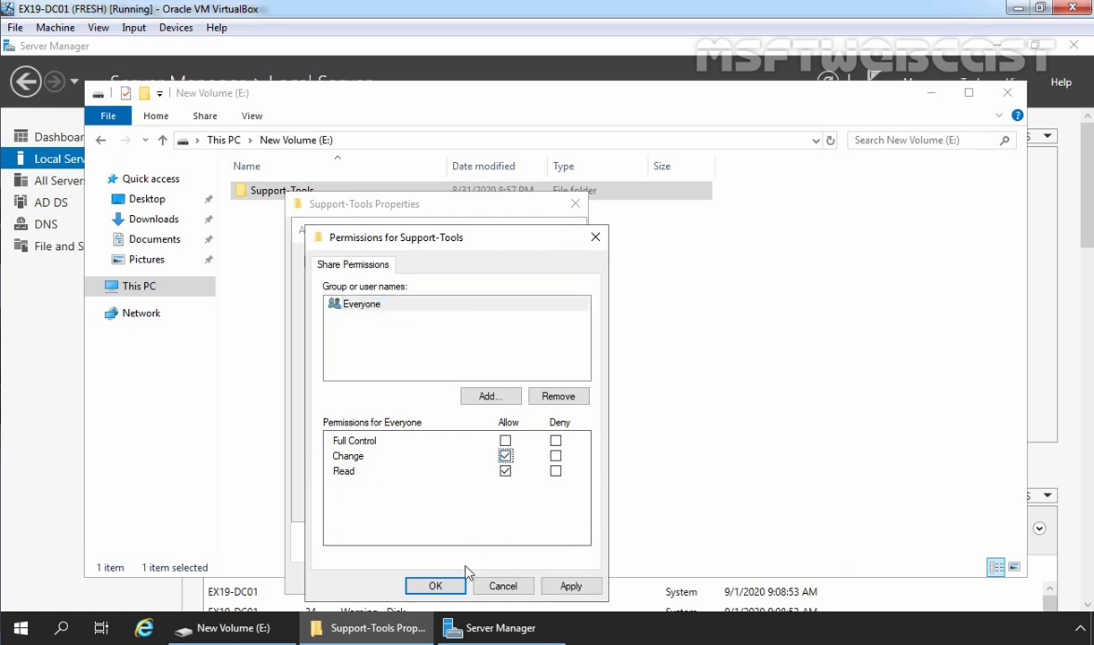
pyautogui.click(571, 585)
pyautogui.click(435, 586)
pyautogui.click(406, 501)
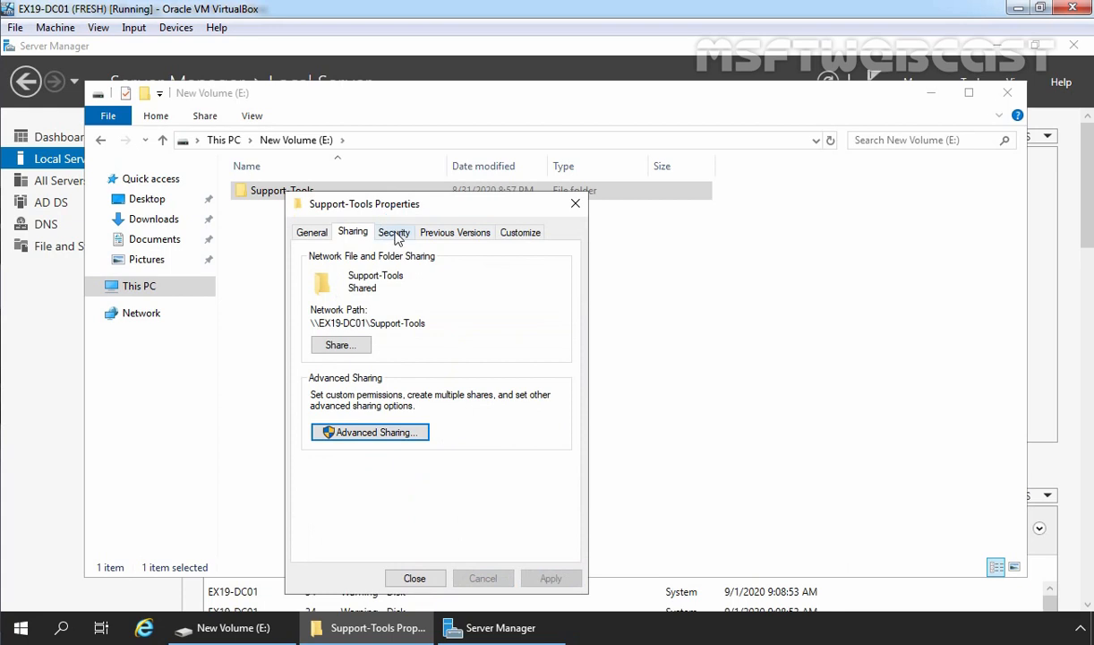
# Disable inheritance on Support-Tools, converting inherited permissions into explicit entries
pyautogui.click(394, 232)
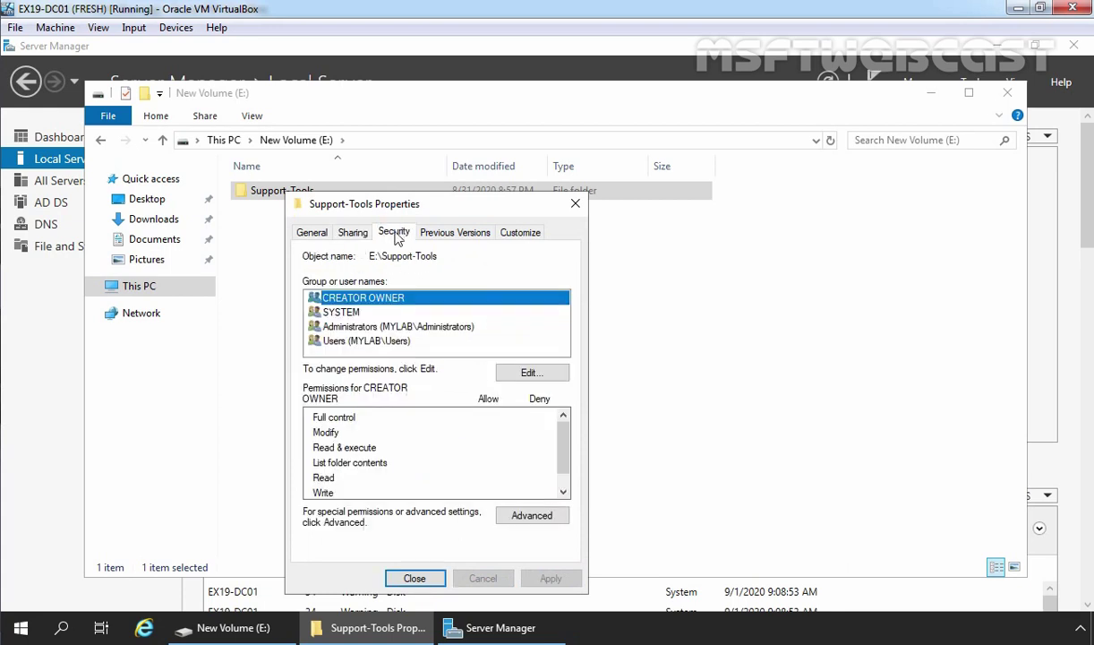
pyautogui.click(532, 515)
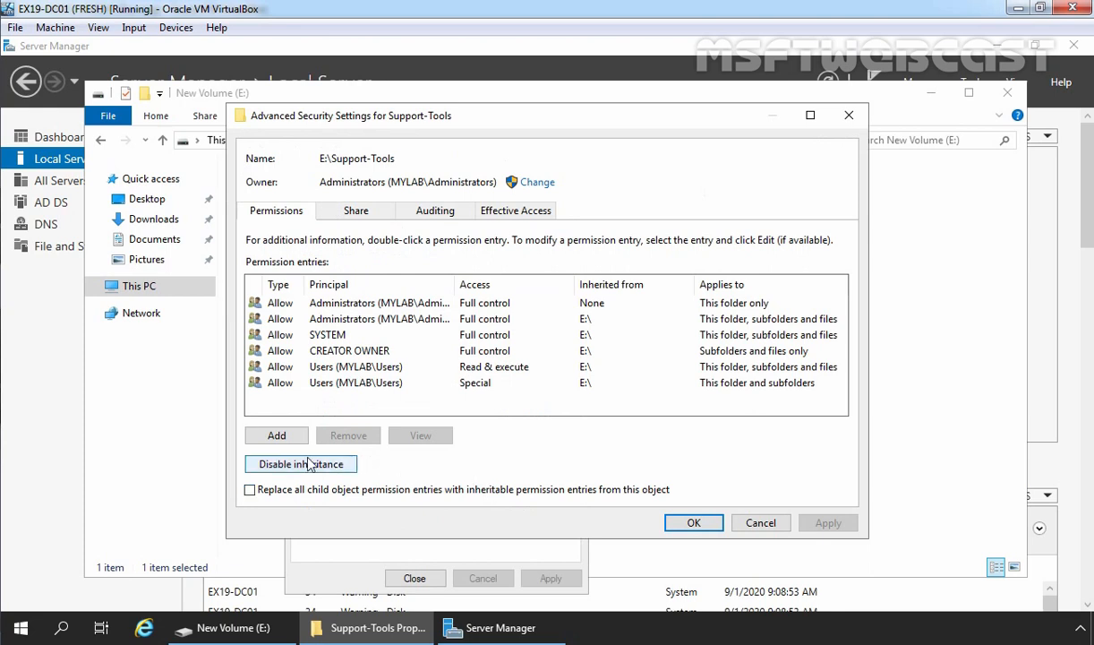
pyautogui.click(291, 466)
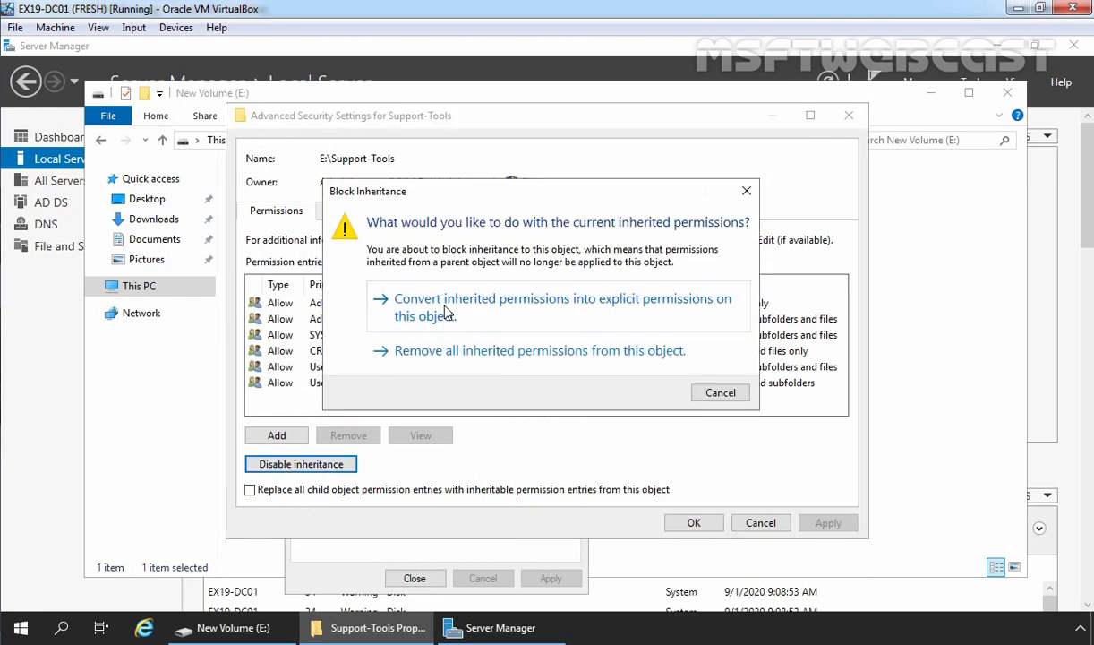
pyautogui.click(529, 302)
# Remove both Users permission entries, leaving CREATOR OWNER, SYSTEM and Administrators
pyautogui.click(387, 350)
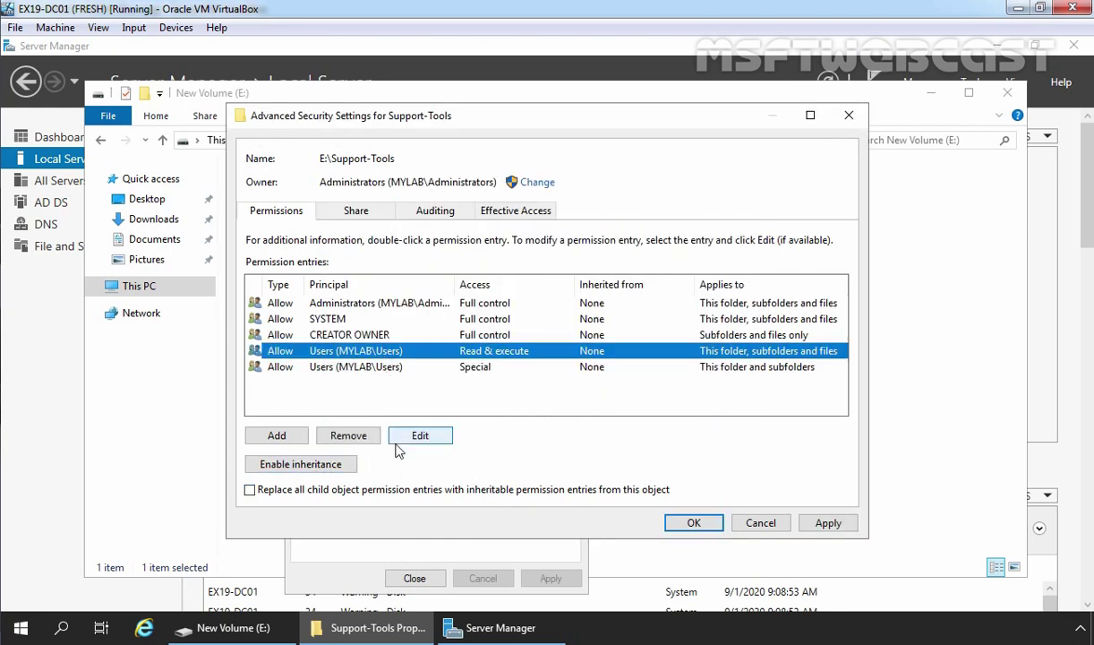
pyautogui.click(348, 436)
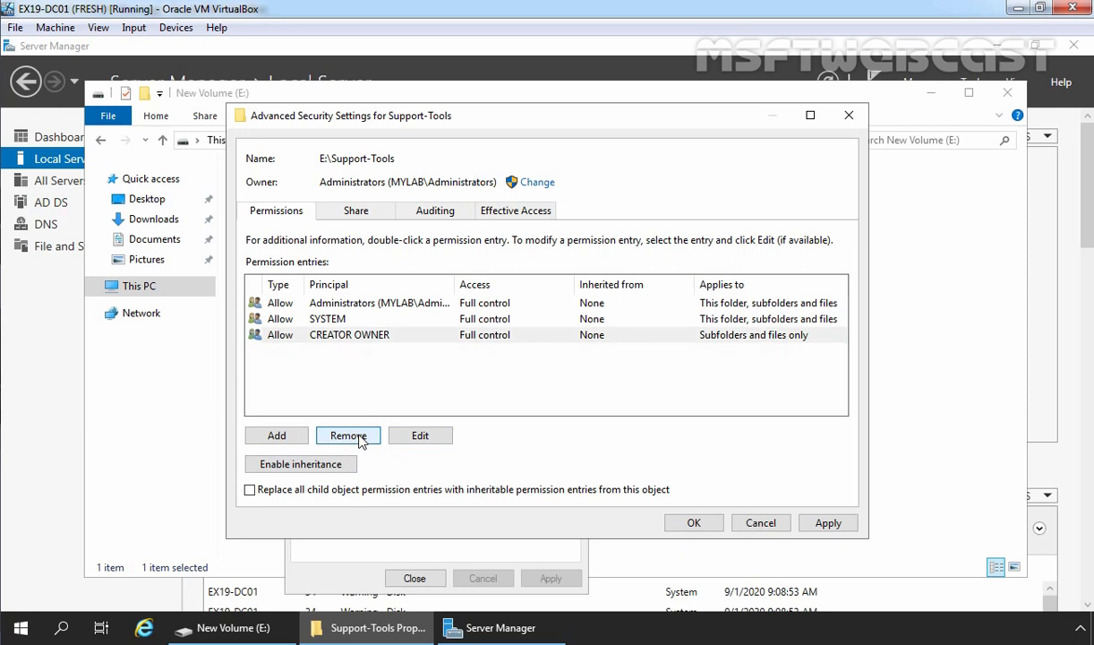
pyautogui.click(829, 522)
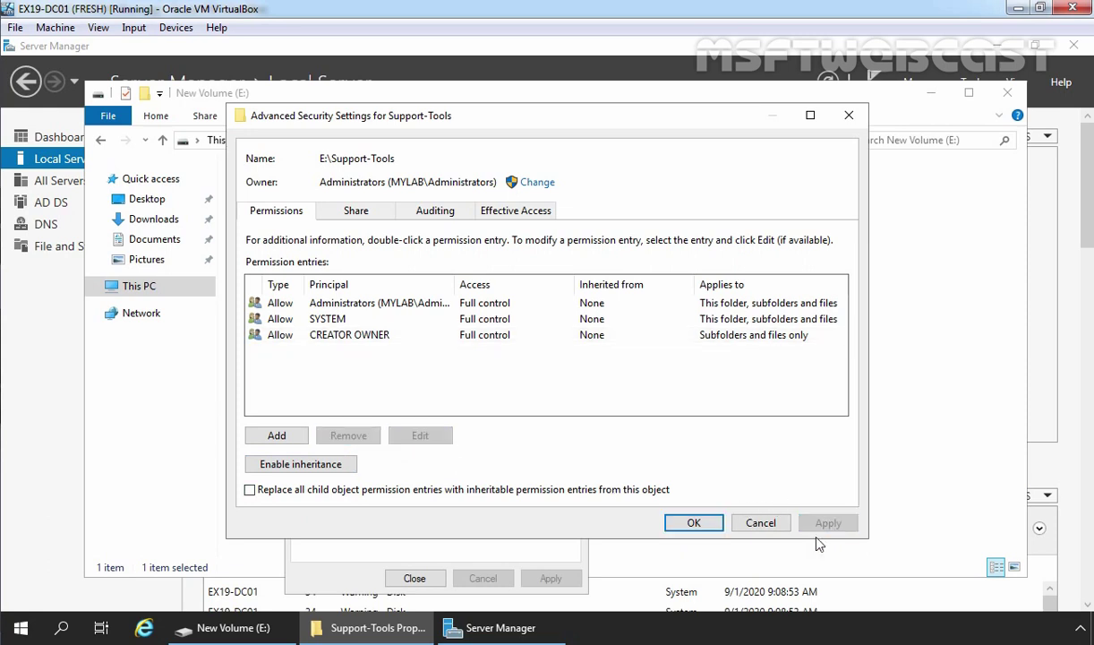
pyautogui.click(694, 522)
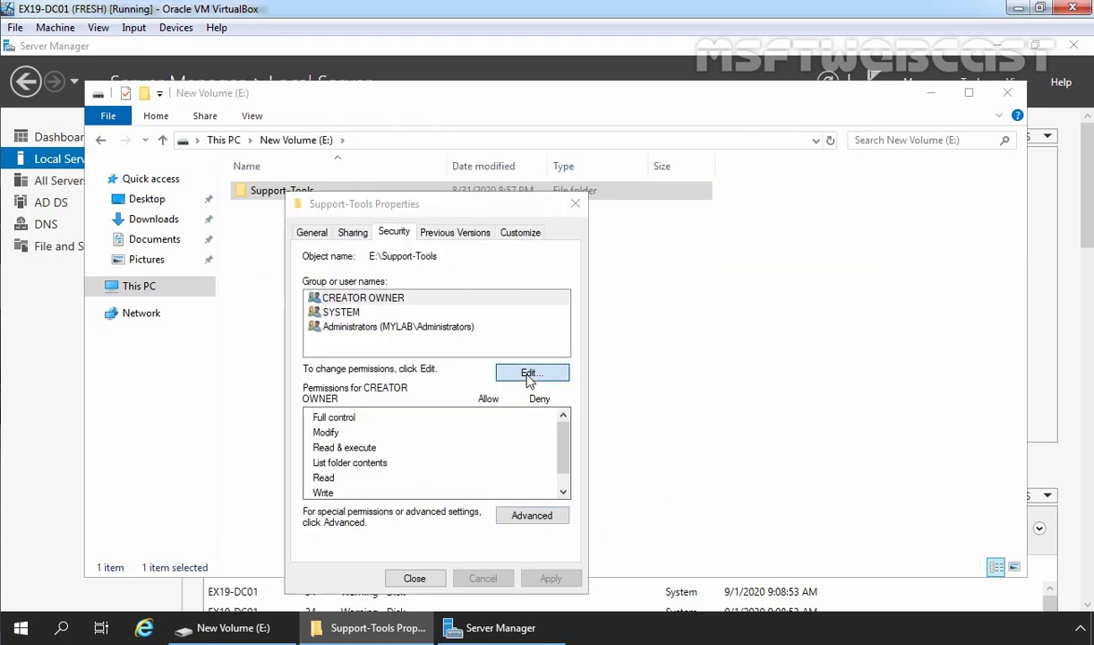
# Search the domain for accounts to add to the Support-Tools permissions
pyautogui.click(528, 372)
pyautogui.click(498, 428)
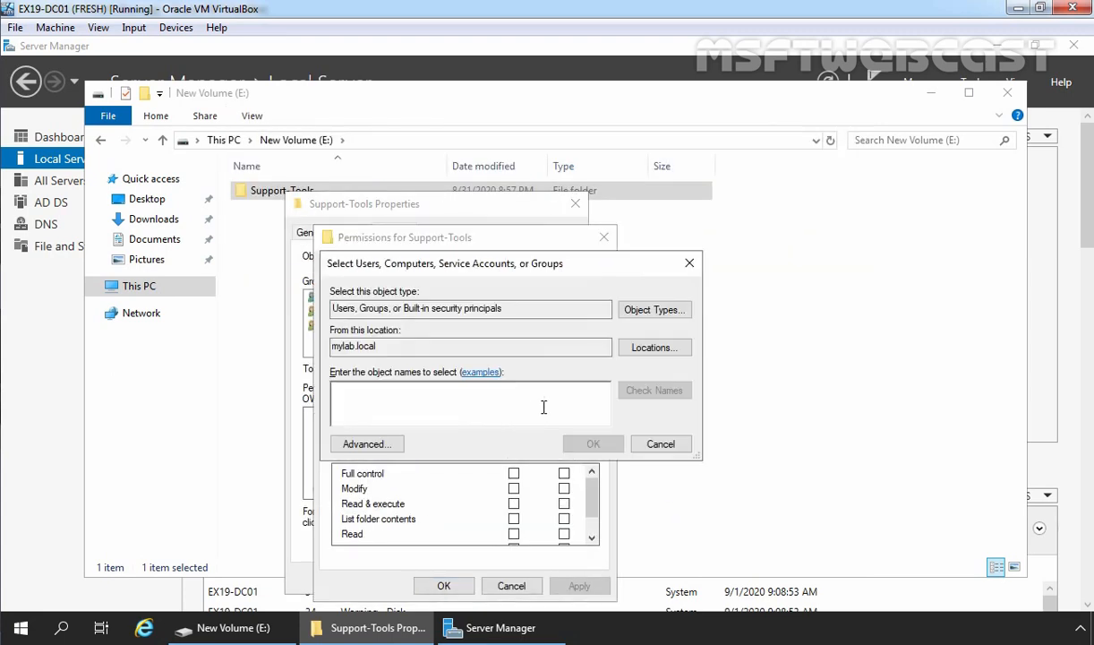
pyautogui.click(366, 444)
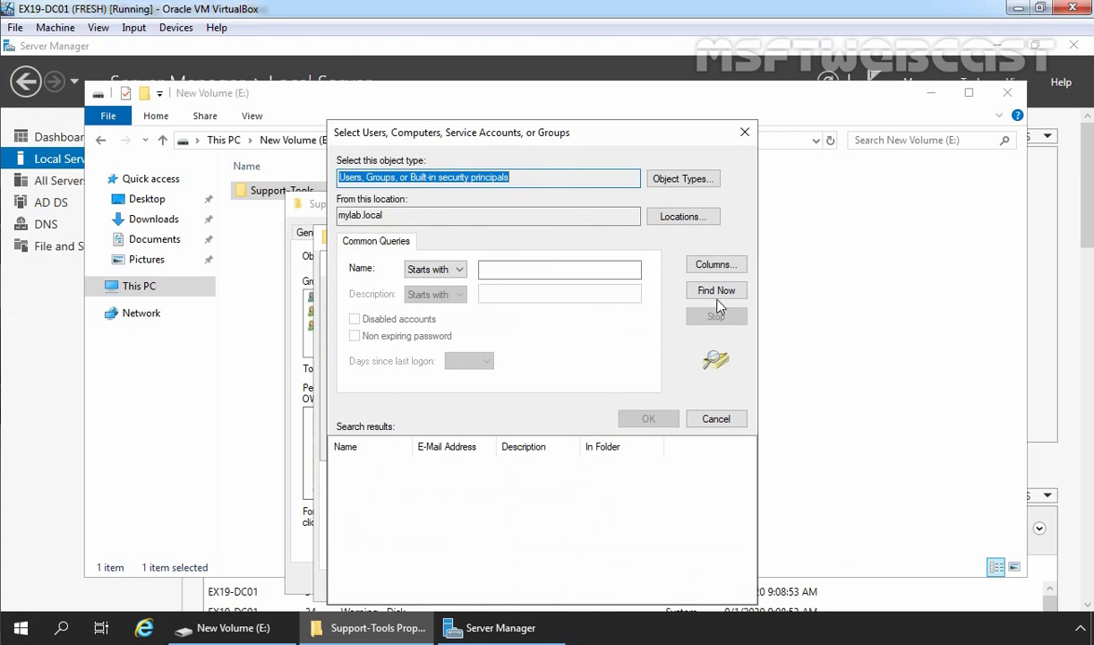
pyautogui.click(716, 290)
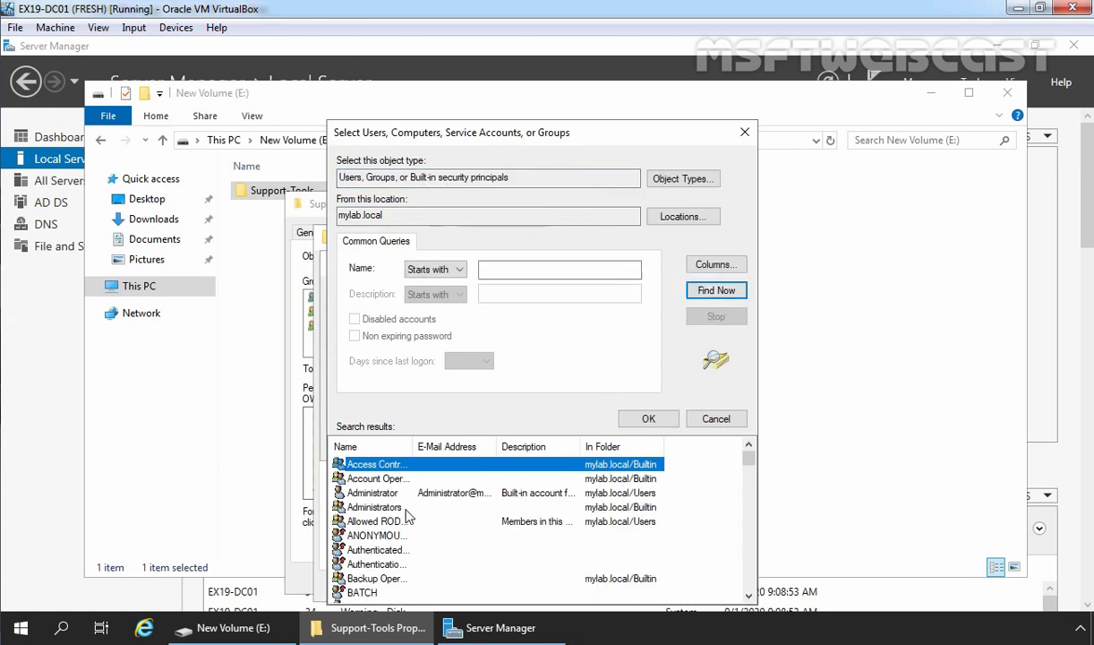
pyautogui.scroll(-2, 408, 513)
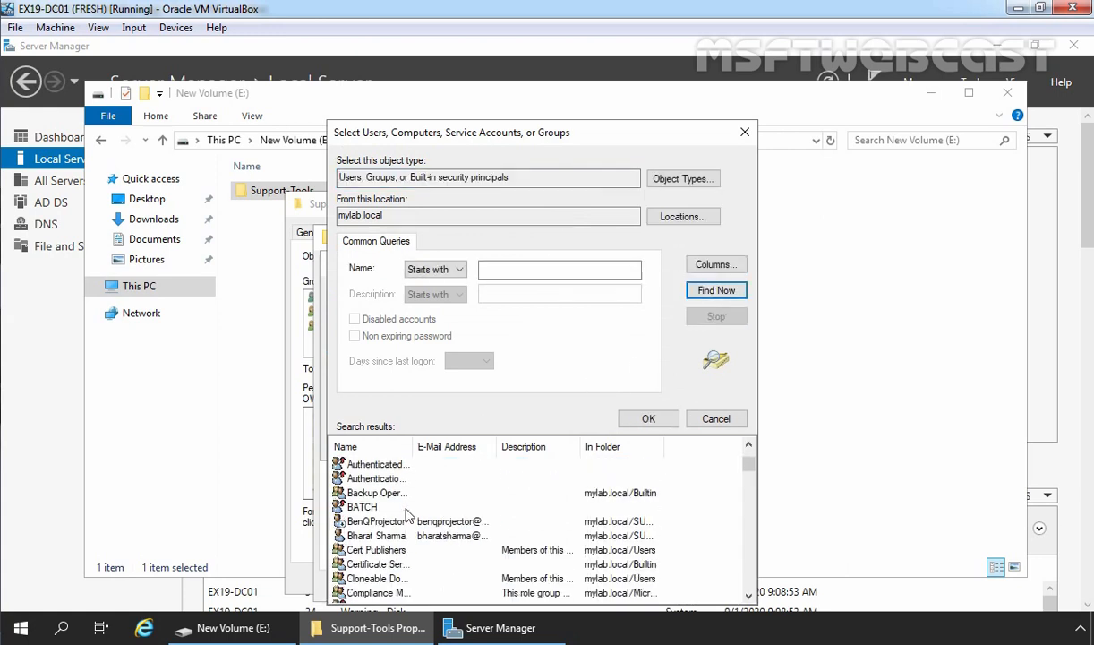
pyautogui.scroll(-2, 408, 513)
pyautogui.scroll(-2, 408, 514)
pyautogui.scroll(-2, 408, 513)
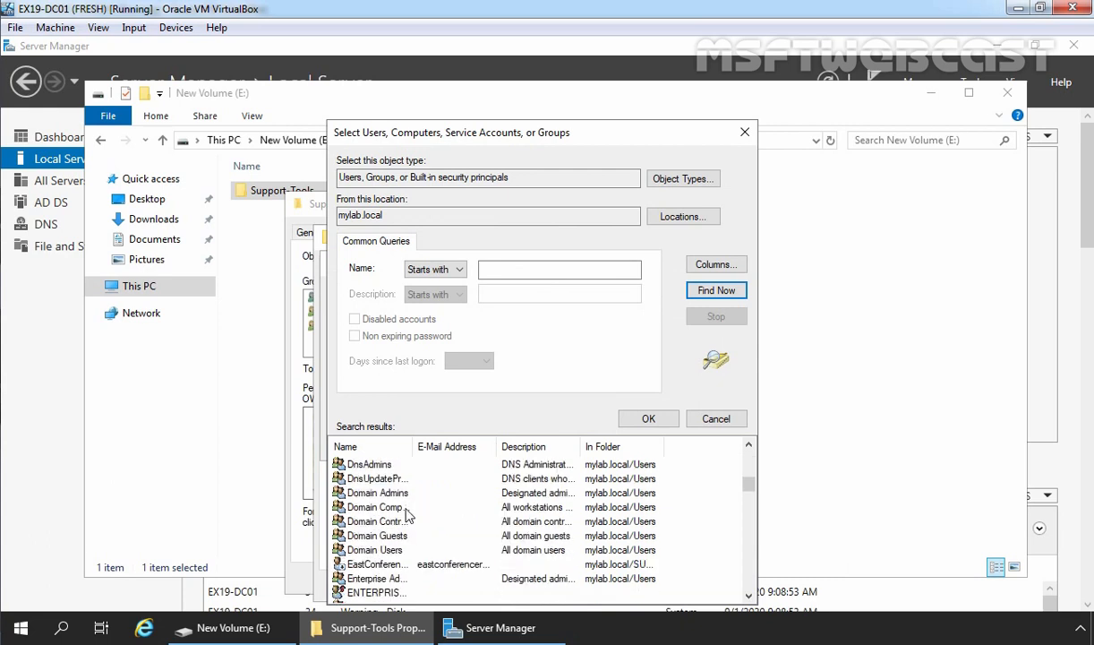
pyautogui.scroll(-3, 407, 513)
pyautogui.scroll(-3, 408, 513)
pyautogui.scroll(-3, 407, 513)
pyautogui.scroll(-3, 408, 513)
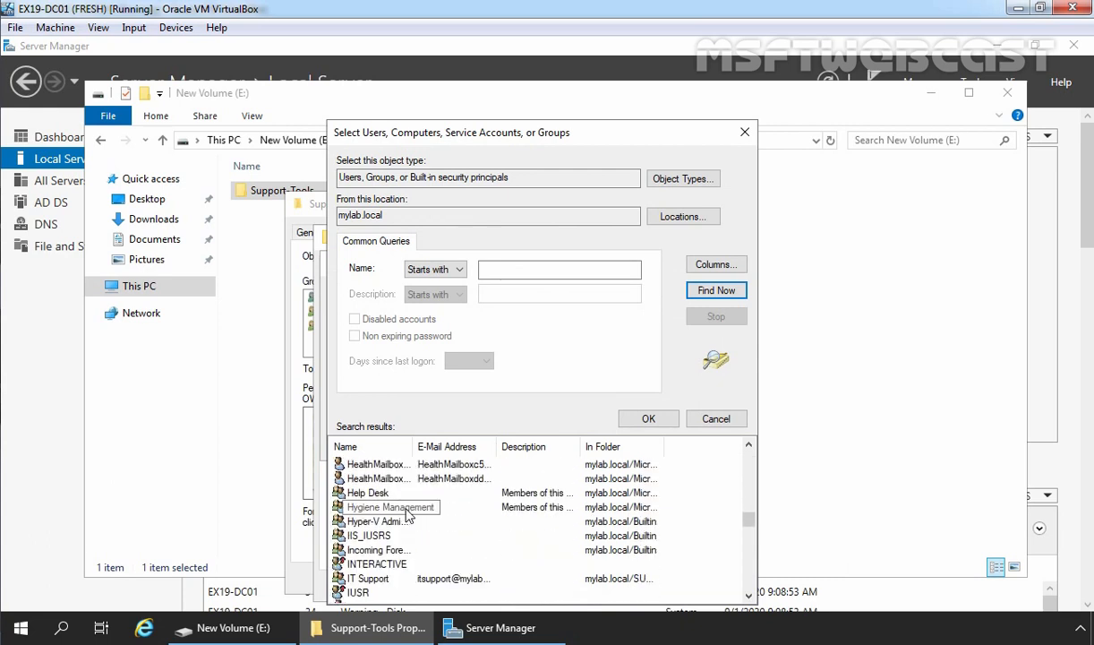
# Add the IT Support group with Allow Full control and apply it
pyautogui.doubleClick(367, 577)
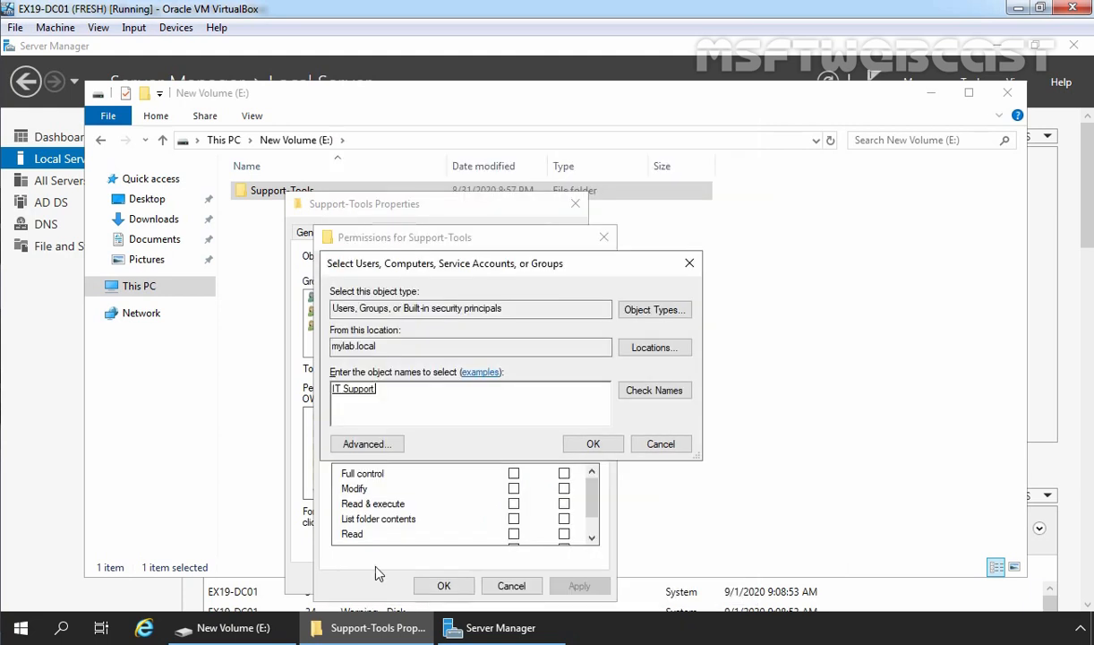
pyautogui.click(592, 443)
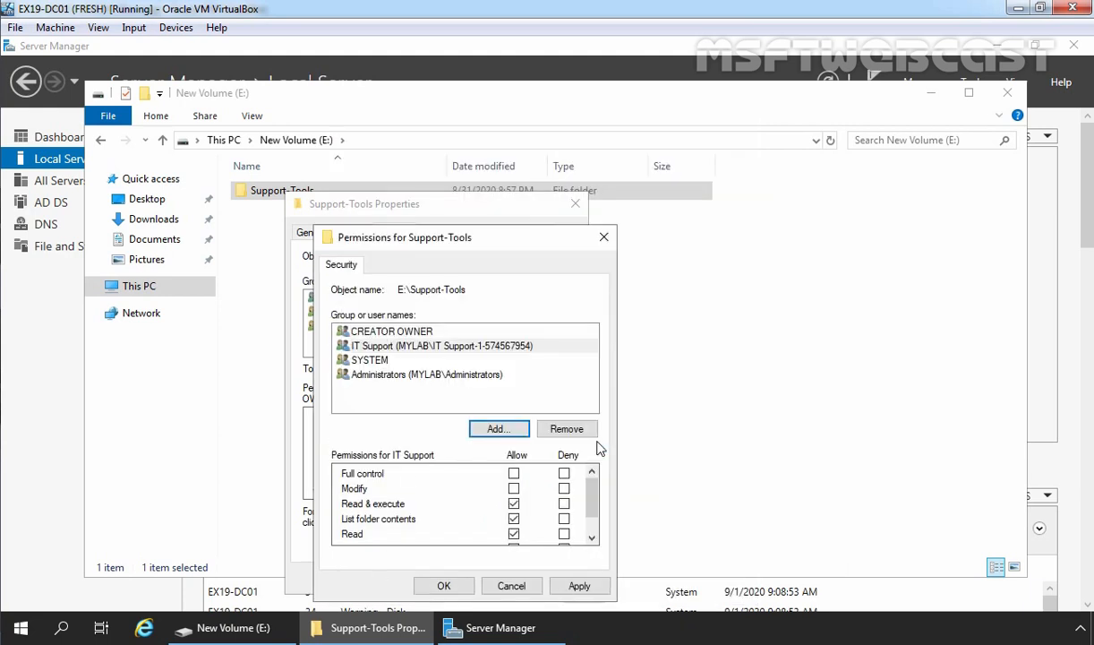
pyautogui.click(514, 473)
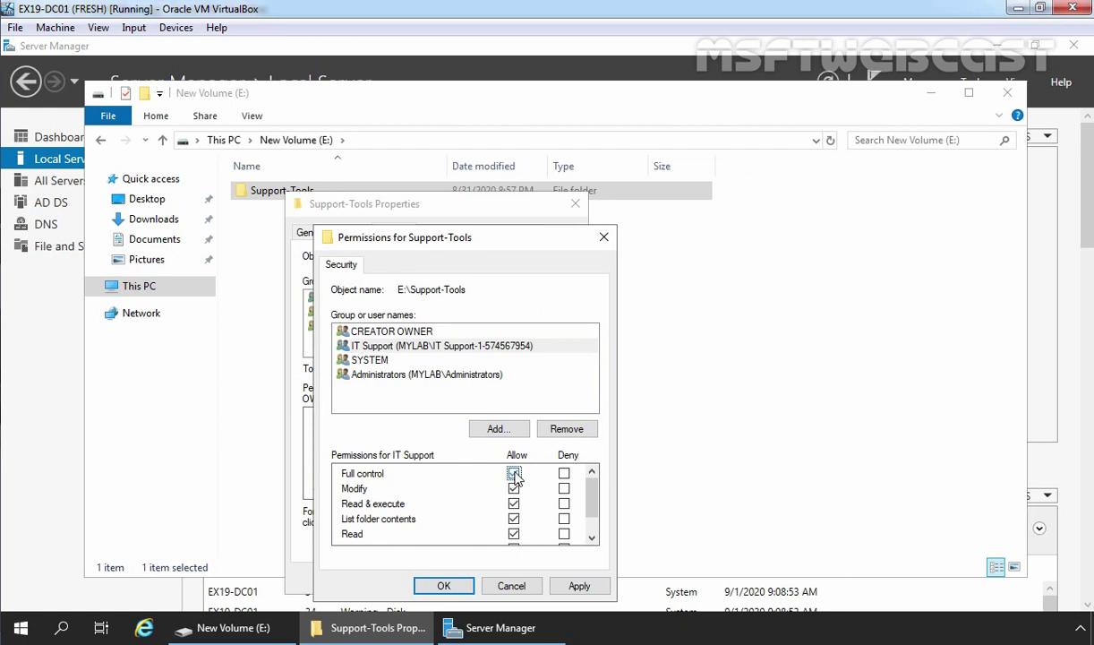
pyautogui.click(579, 585)
# Verify IT Support's permissions in the Security tab and close the Support-Tools properties
pyautogui.click(443, 586)
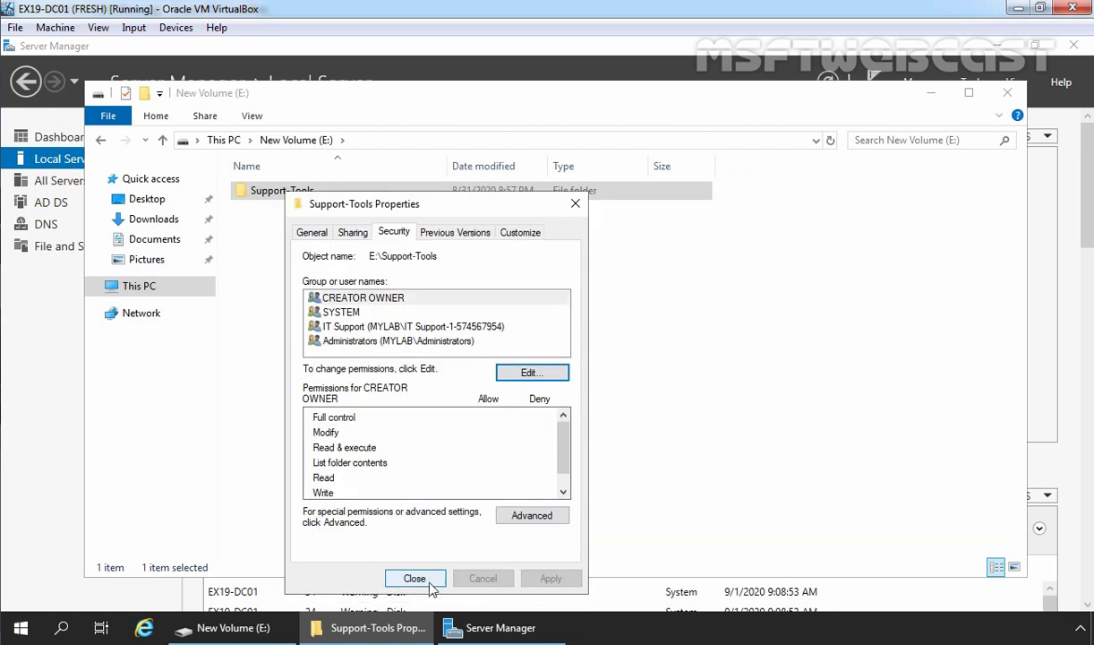
pyautogui.click(331, 325)
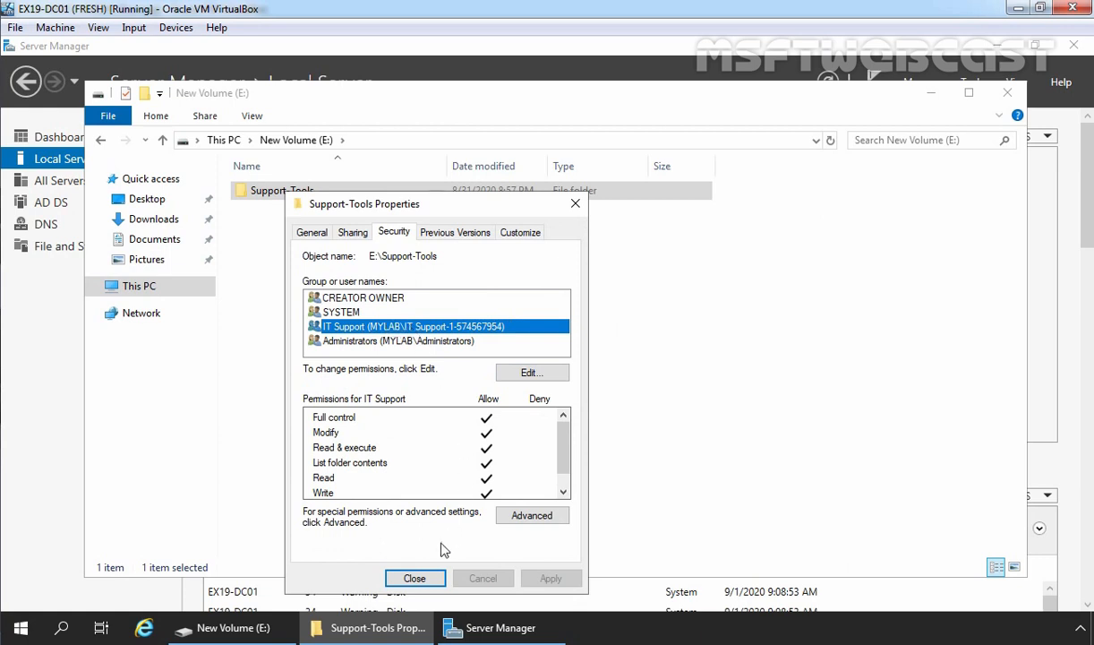
pyautogui.click(414, 579)
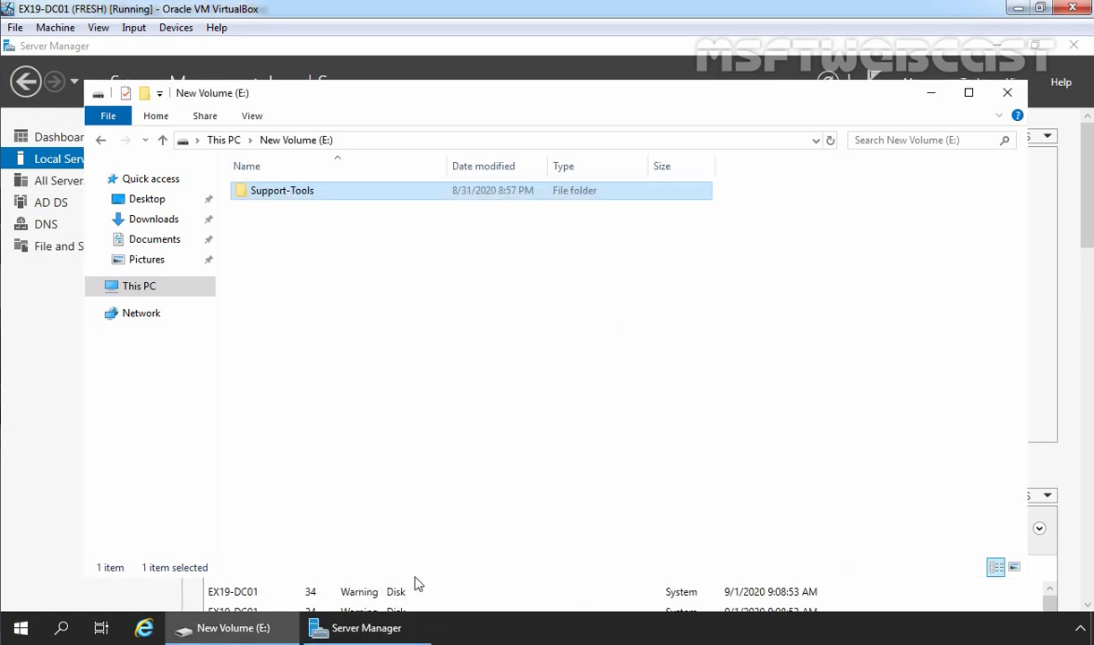